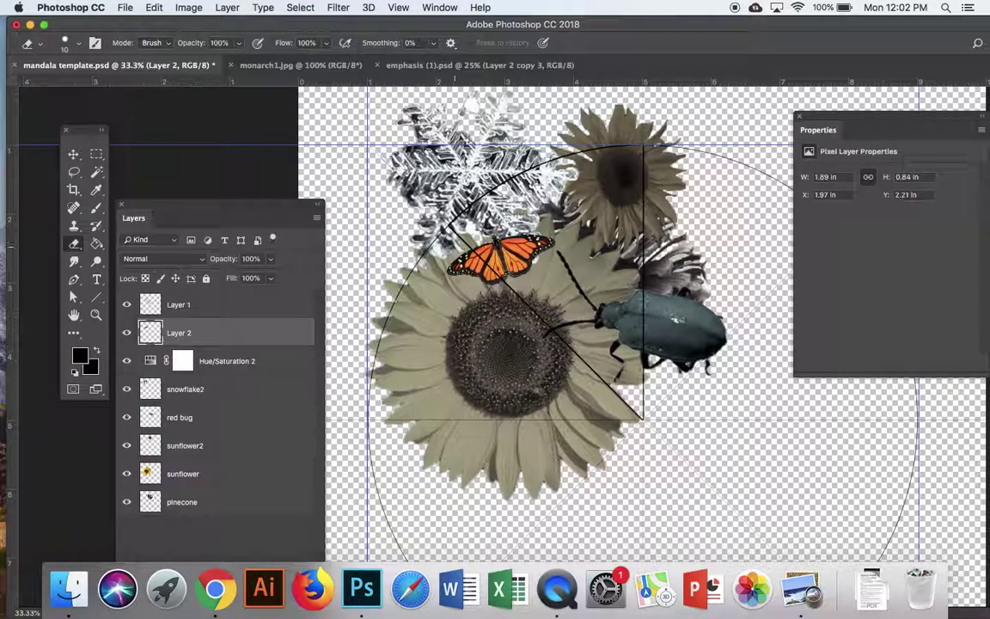
Restack snowflake2 and Layer 2 above Hue/Saturation 2, keeping red bug desaturated below it
{"action": "scroll", "coordinate": [482, 258], "scroll_direction": "right", "scroll_amount": 5}
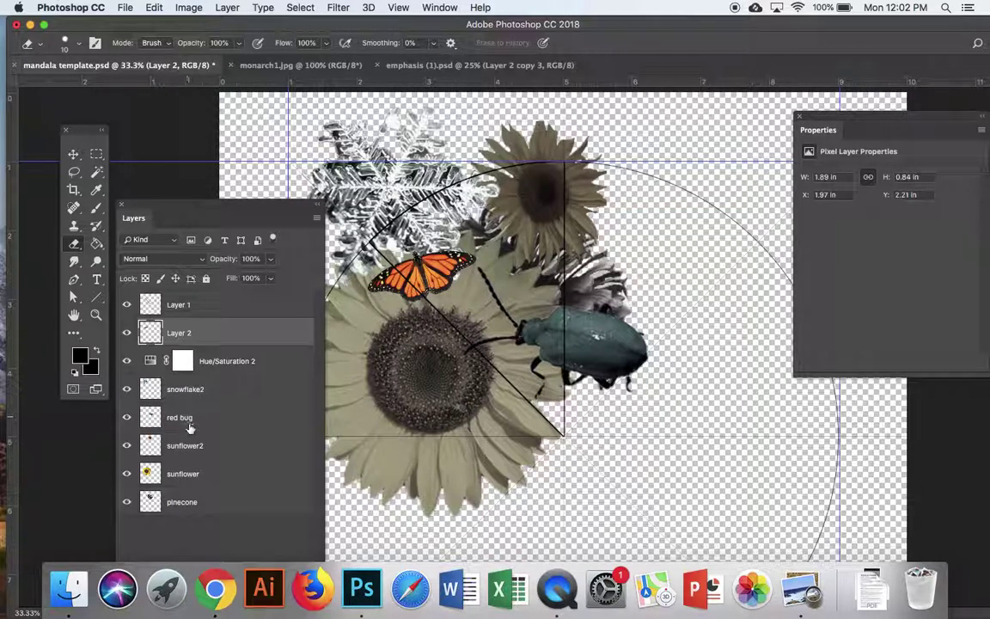
{"action": "mouse_move", "coordinate": [191, 421]}
{"action": "left_mouse_down"}
{"action": "mouse_move", "coordinate": [186, 320]}
{"action": "mouse_move", "coordinate": [193, 406]}
{"action": "left_mouse_up"}
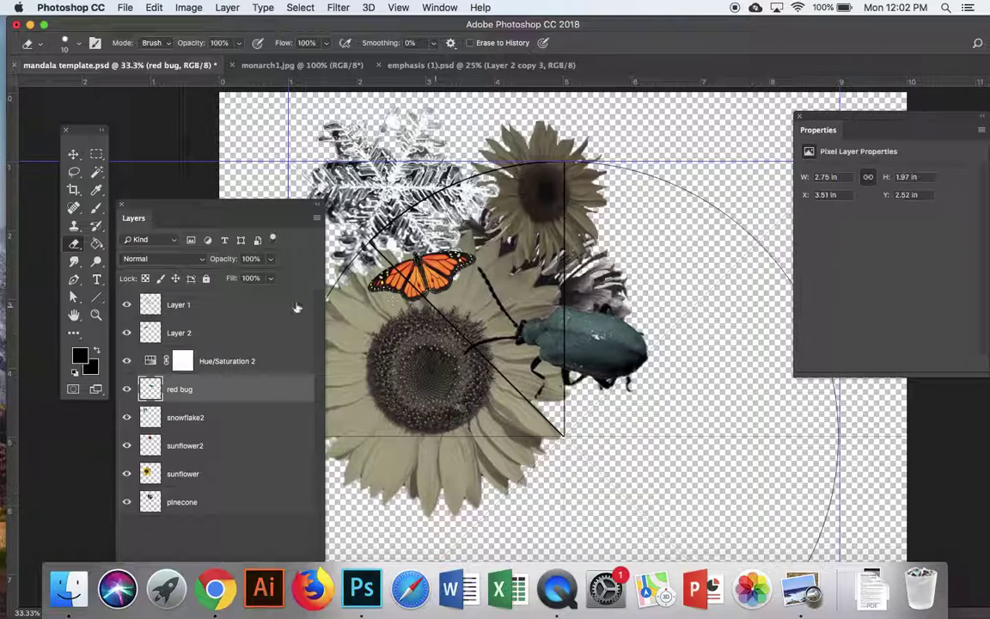
{"action": "left_click_drag", "start_coordinate": [191, 333], "coordinate": [199, 413]}
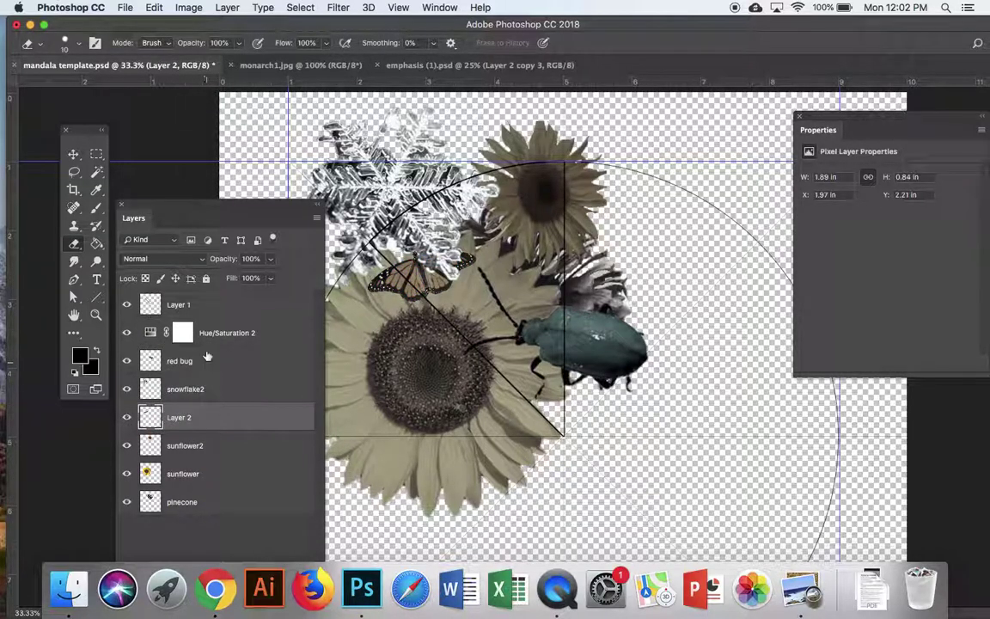
{"action": "left_click_drag", "start_coordinate": [206, 356], "coordinate": [206, 321]}
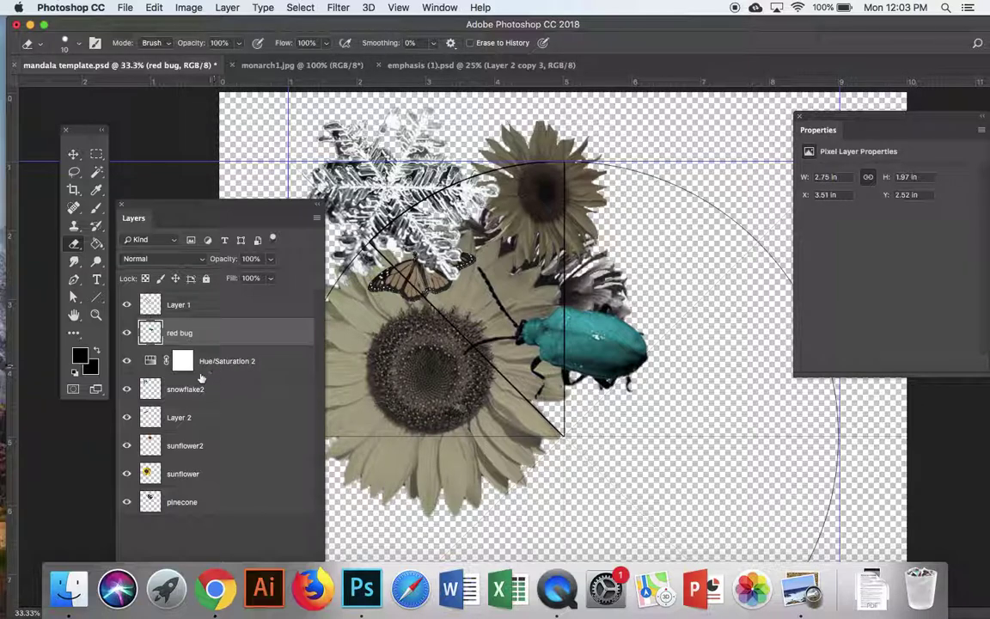
{"action": "mouse_move", "coordinate": [182, 359]}
{"action": "left_mouse_down"}
{"action": "mouse_move", "coordinate": [178, 348]}
{"action": "mouse_move", "coordinate": [197, 356]}
{"action": "mouse_move", "coordinate": [191, 348]}
{"action": "mouse_move", "coordinate": [201, 366]}
{"action": "left_mouse_up"}
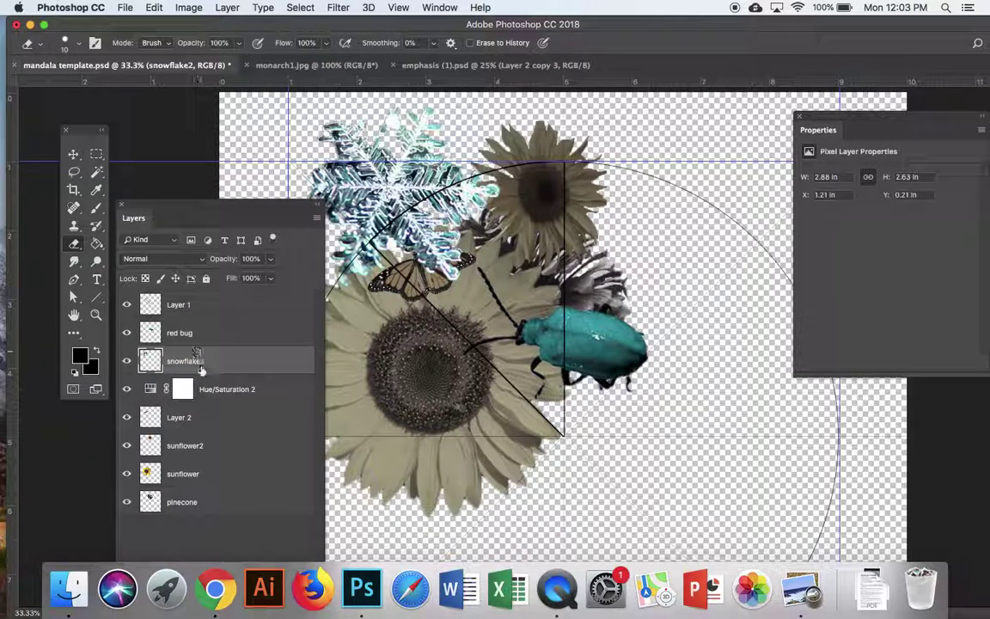
{"action": "left_click", "coordinate": [207, 308]}
{"action": "left_click_drag", "start_coordinate": [206, 334], "coordinate": [210, 430]}
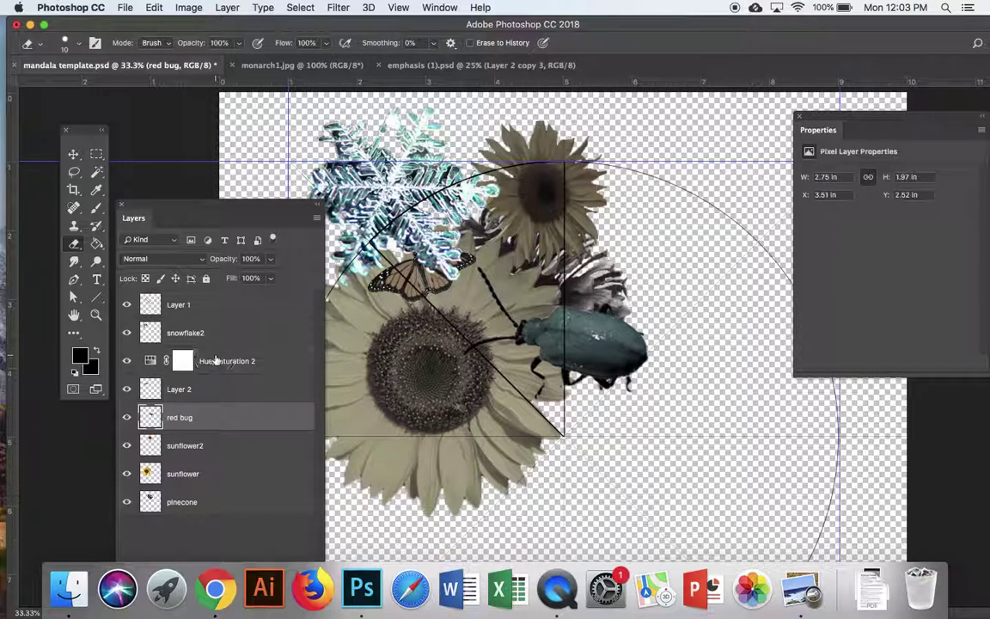
{"action": "left_click_drag", "start_coordinate": [215, 361], "coordinate": [181, 392]}
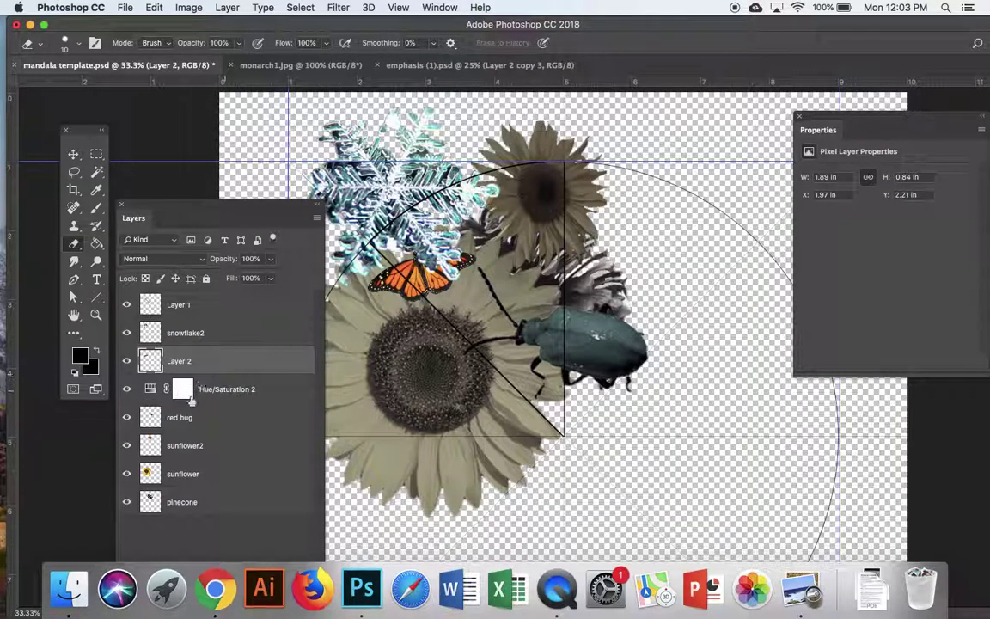
Add a Levels 1 adjustment set to 0, 0.38 and 183, then close the floating Layers panel
{"action": "left_click_drag", "start_coordinate": [252, 215], "coordinate": [217, 47]}
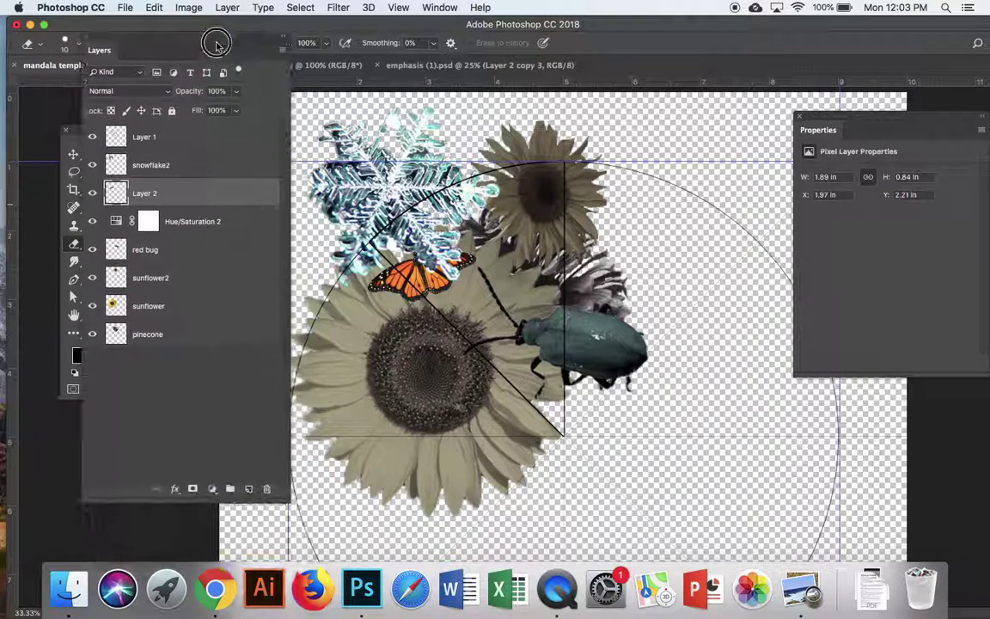
{"action": "left_click", "coordinate": [212, 488]}
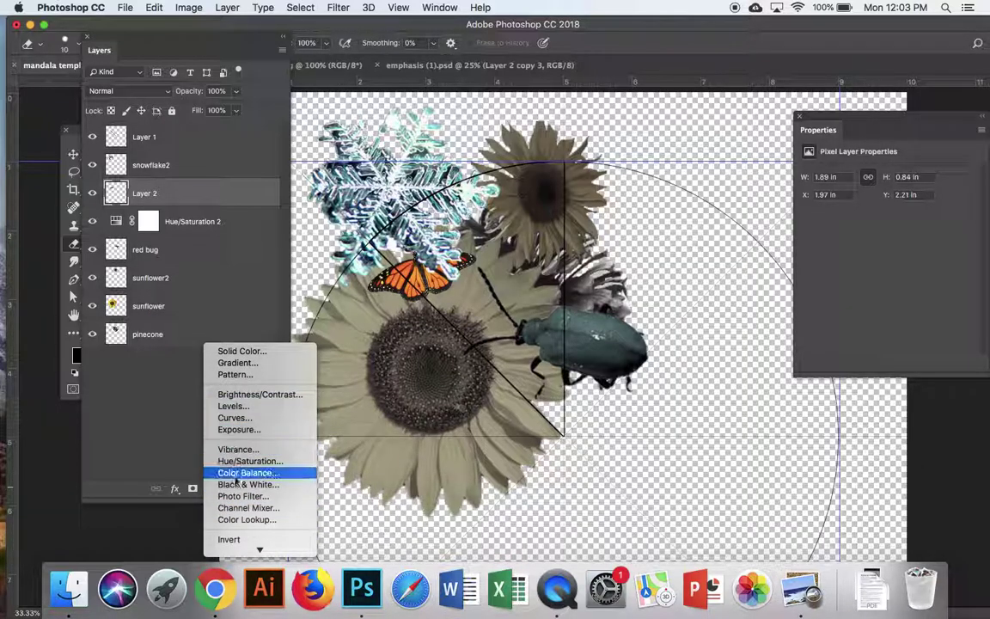
{"action": "left_click", "coordinate": [232, 406]}
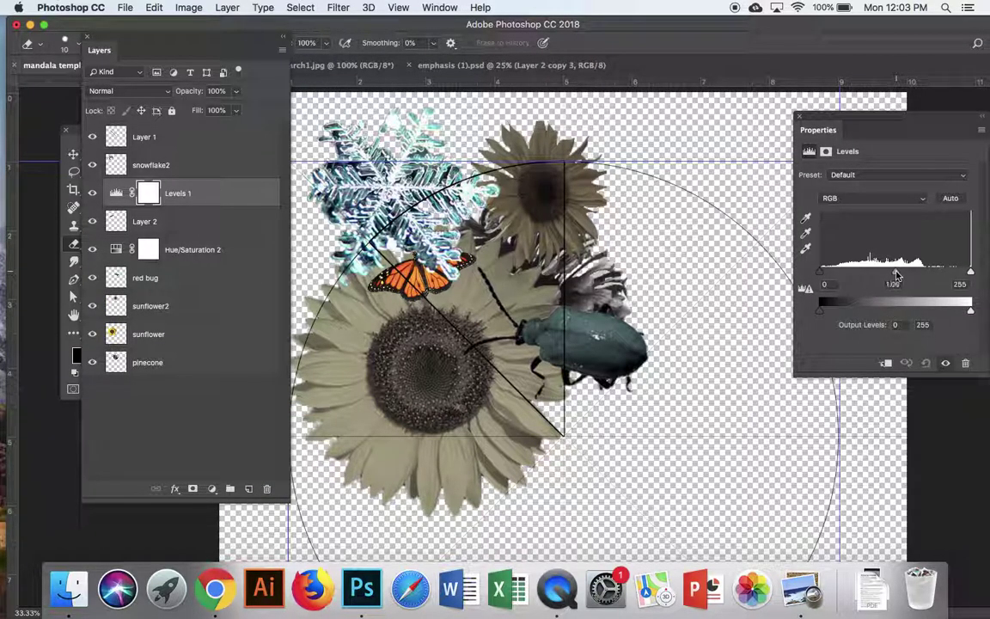
{"action": "mouse_move", "coordinate": [897, 275]}
{"action": "left_mouse_down"}
{"action": "mouse_move", "coordinate": [921, 270]}
{"action": "mouse_move", "coordinate": [881, 275]}
{"action": "mouse_move", "coordinate": [961, 281]}
{"action": "mouse_move", "coordinate": [953, 272]}
{"action": "mouse_move", "coordinate": [890, 276]}
{"action": "mouse_move", "coordinate": [902, 279]}
{"action": "left_mouse_up"}
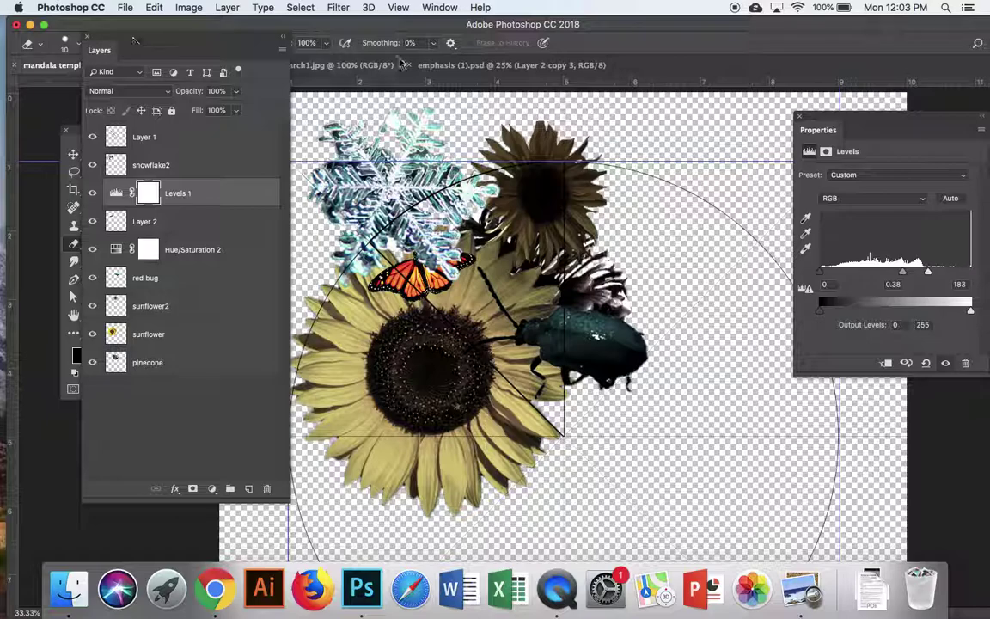
{"action": "left_click_drag", "start_coordinate": [138, 43], "coordinate": [94, 258]}
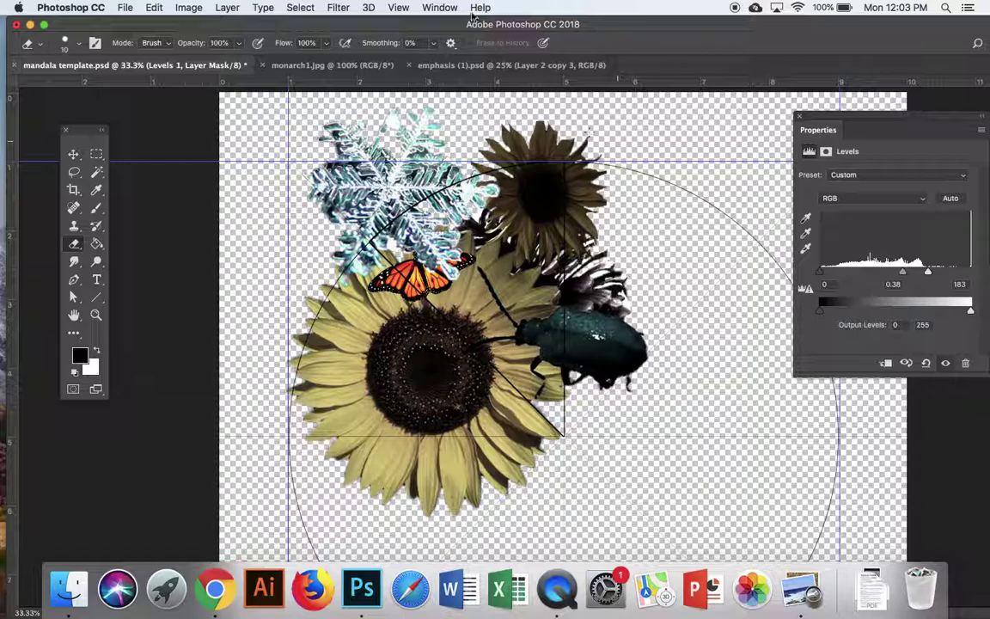
Reopen the Layers panel docked above Properties, select Layer 1 and pick the Magic Wand
{"action": "left_click", "coordinate": [439, 8]}
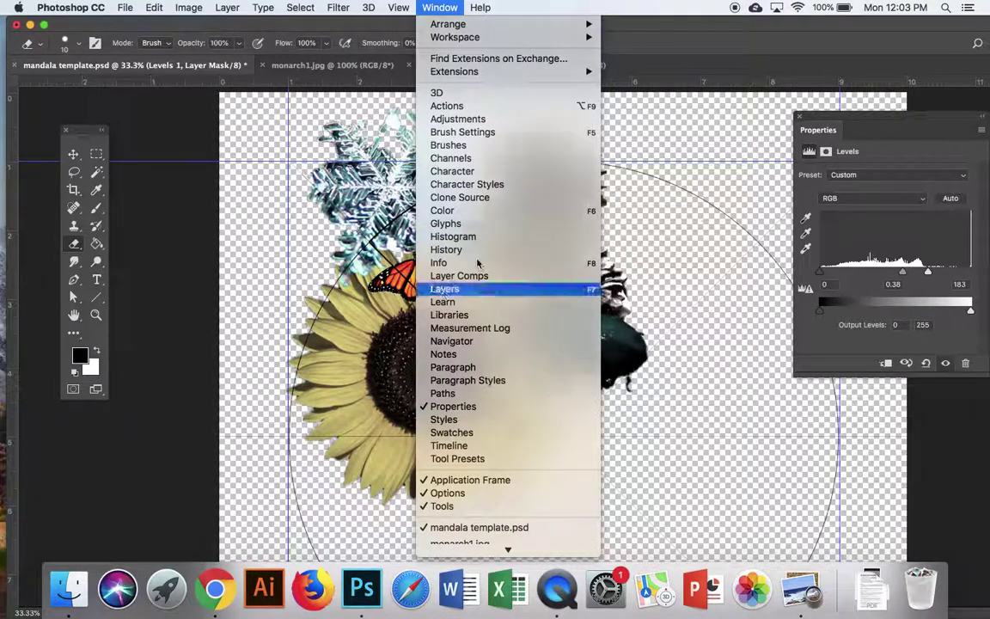
{"action": "left_click", "coordinate": [469, 289]}
{"action": "left_click_drag", "start_coordinate": [243, 294], "coordinate": [805, 122]}
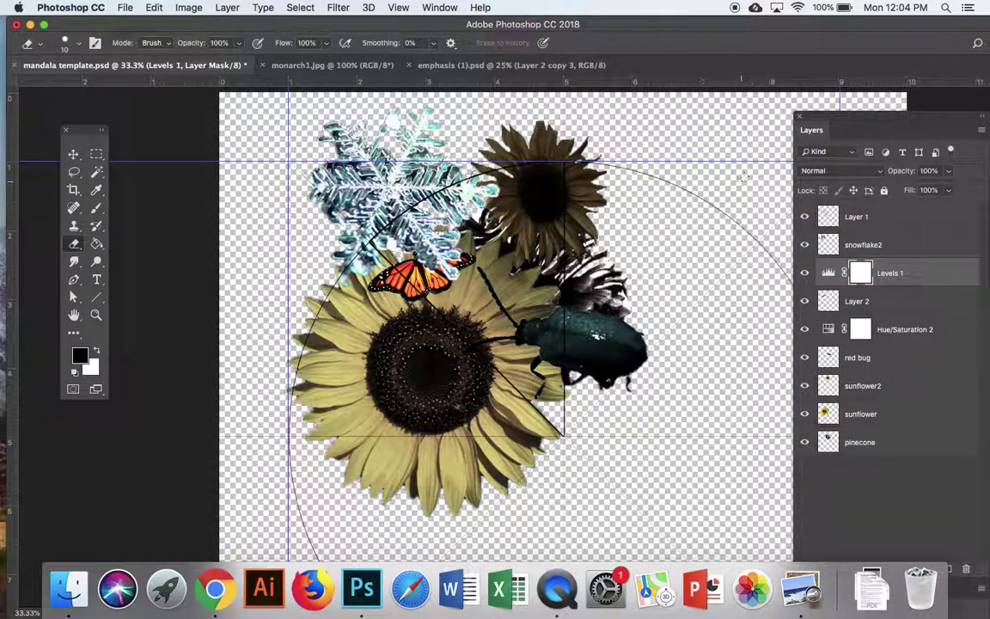
{"action": "left_click", "coordinate": [870, 216]}
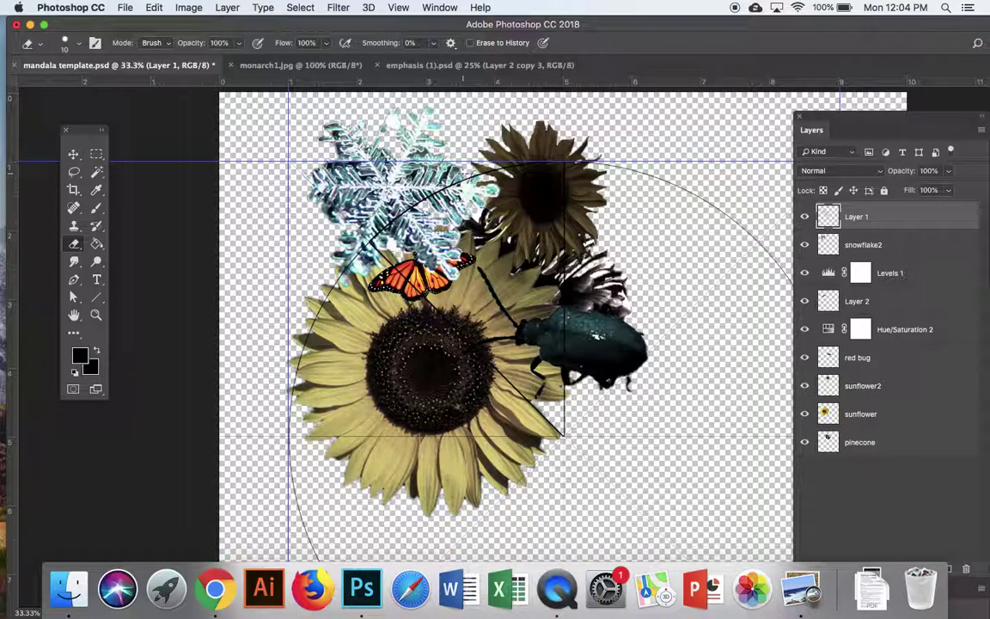
{"action": "left_click_drag", "start_coordinate": [96, 172], "coordinate": [129, 185]}
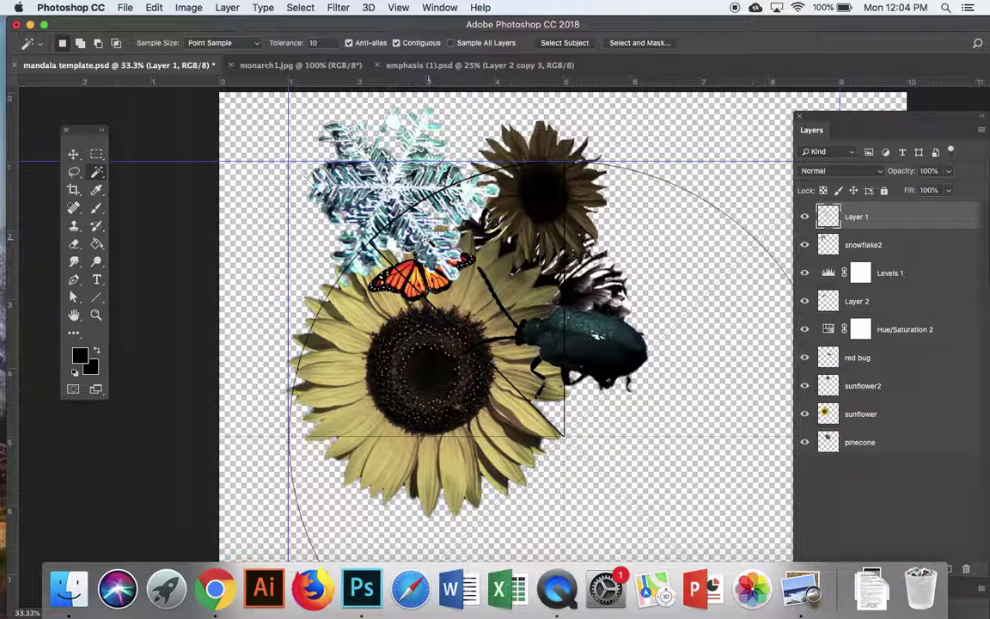
Magic Wand the template wedge, copy merged, paste it as Layer 3 and hide all other layers
{"action": "left_click", "coordinate": [428, 241]}
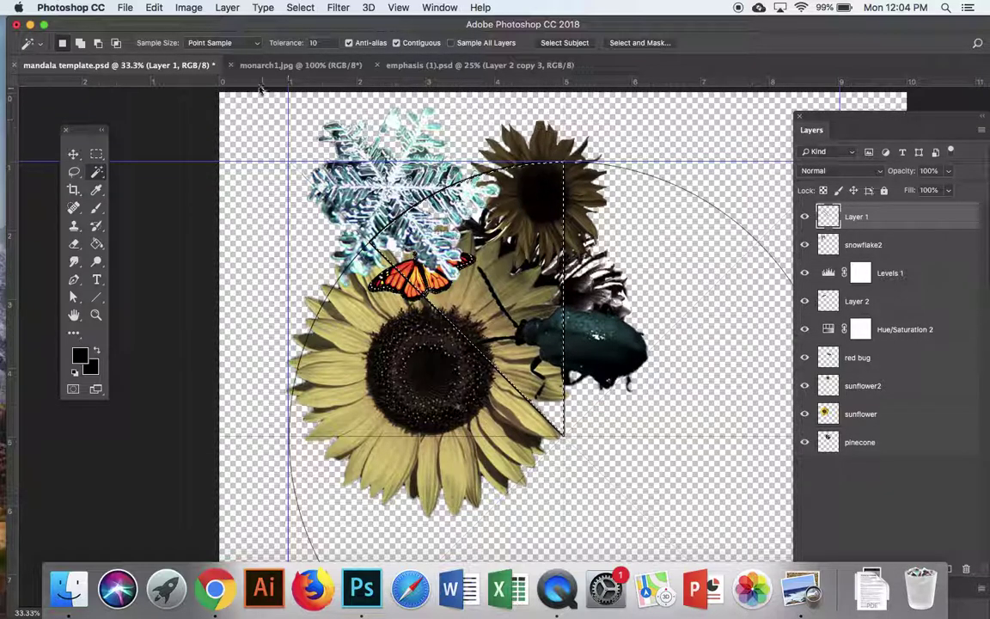
{"action": "left_click", "coordinate": [154, 8]}
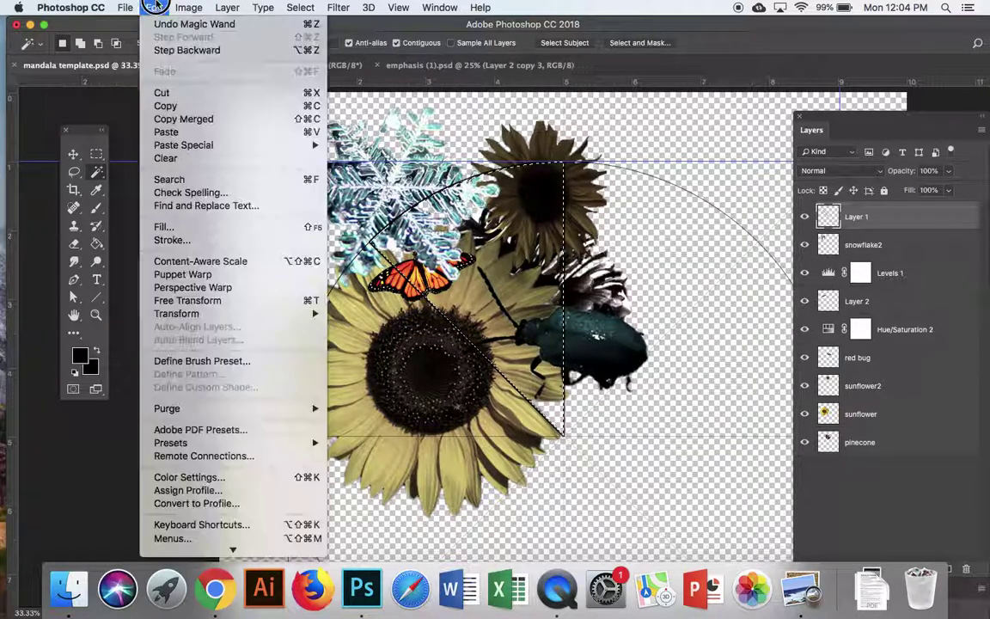
{"action": "left_click", "coordinate": [170, 119]}
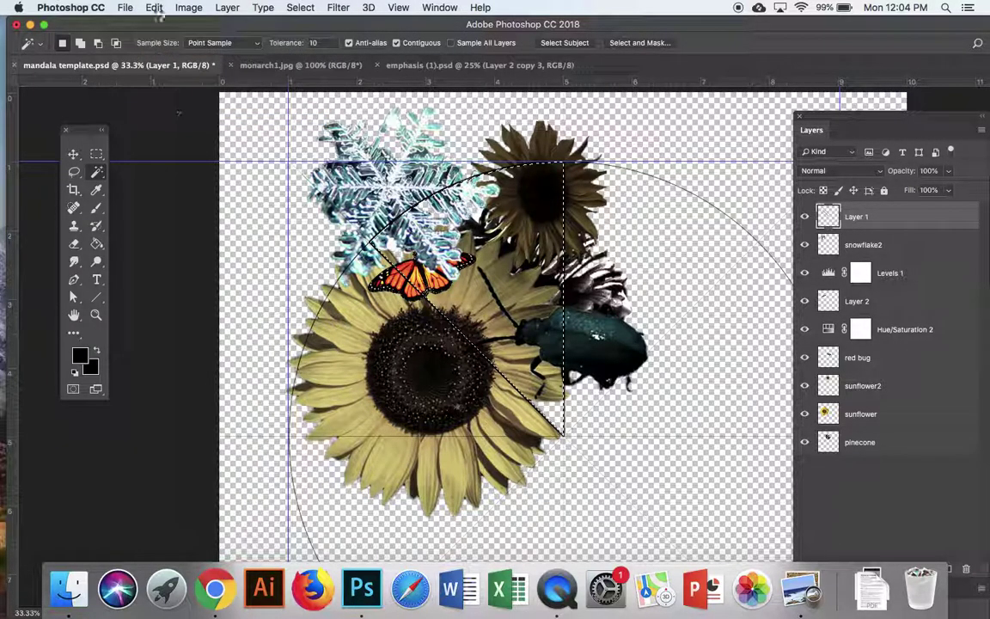
{"action": "left_click", "coordinate": [151, 8]}
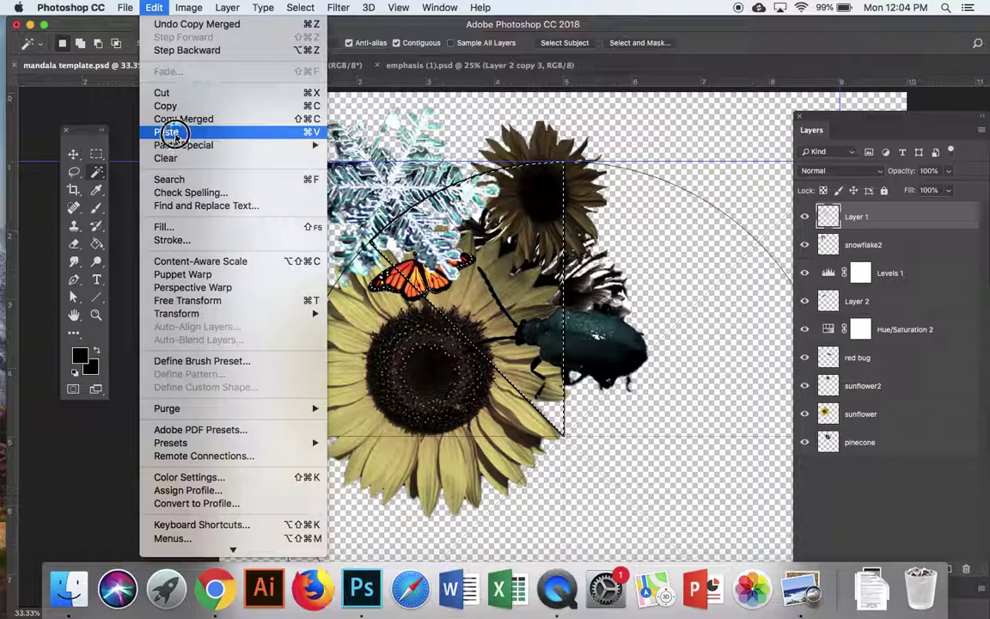
{"action": "left_click", "coordinate": [177, 133]}
{"action": "left_click_drag", "start_coordinate": [804, 245], "coordinate": [805, 475]}
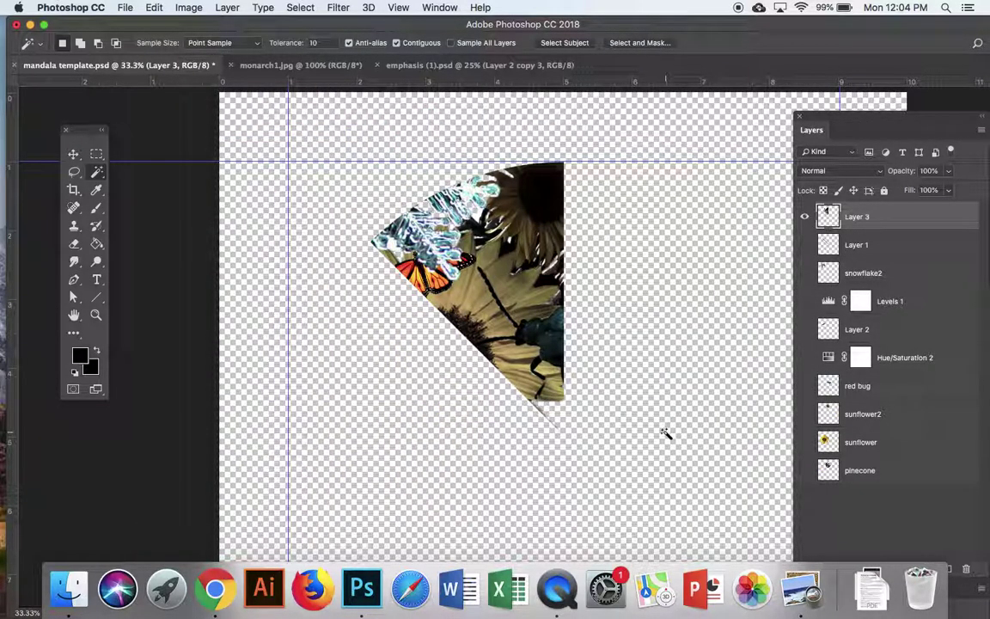
{"action": "left_click", "coordinate": [539, 428]}
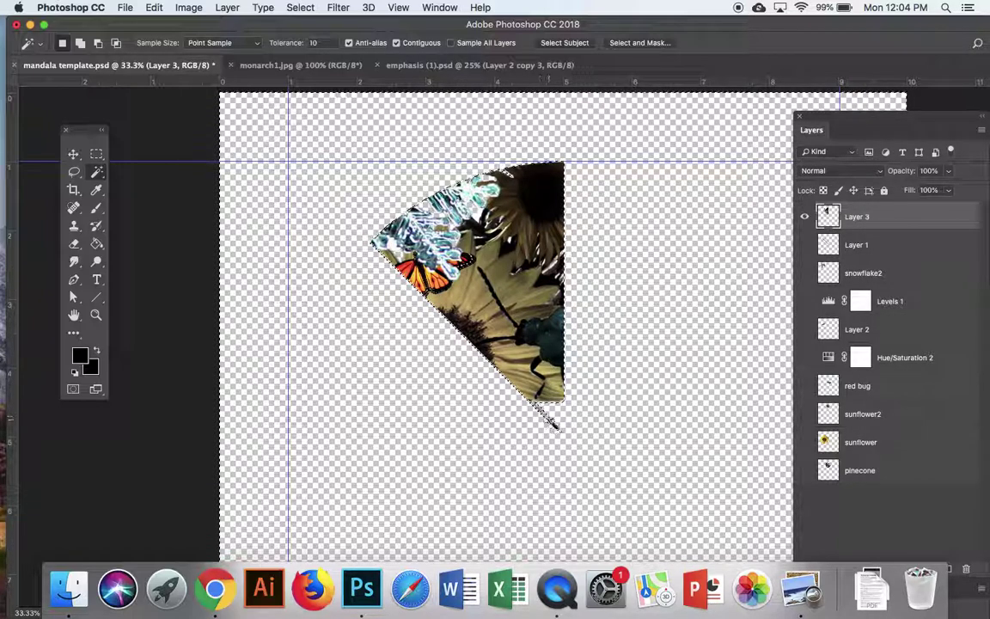
Delete the pasted Layer 3 and make all the collage layers visible again
{"action": "left_click", "coordinate": [804, 245]}
{"action": "left_click", "coordinate": [804, 217]}
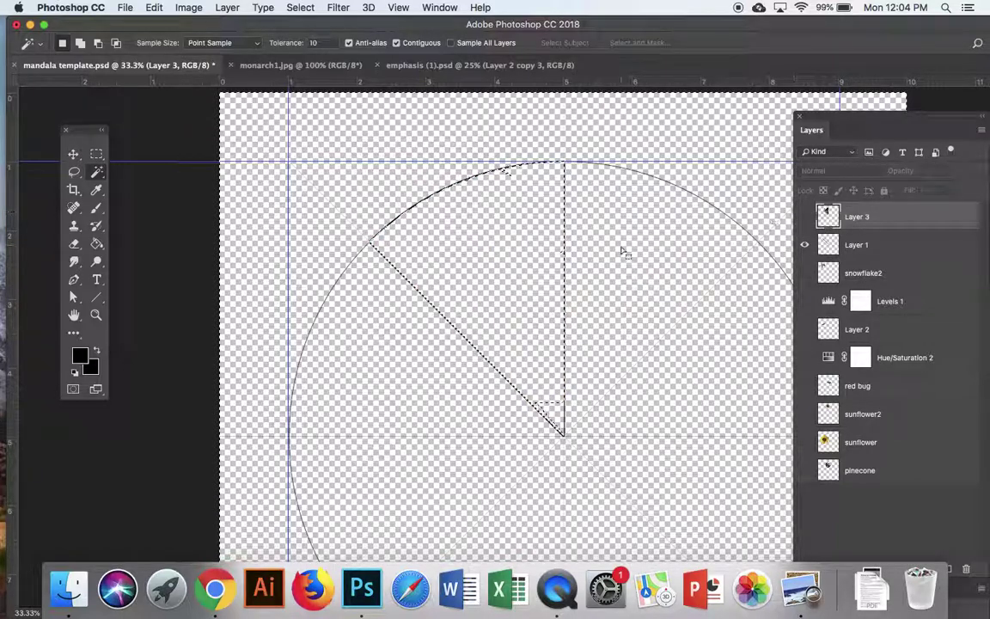
{"action": "left_click", "coordinate": [804, 218]}
{"action": "left_click_drag", "start_coordinate": [862, 221], "coordinate": [967, 572]}
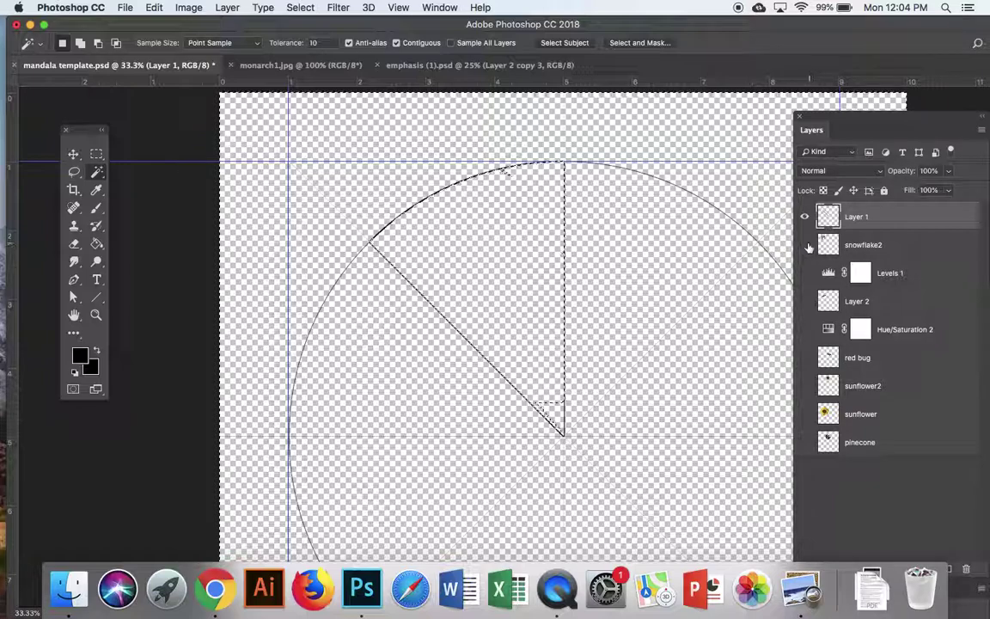
{"action": "left_click_drag", "start_coordinate": [809, 248], "coordinate": [803, 434]}
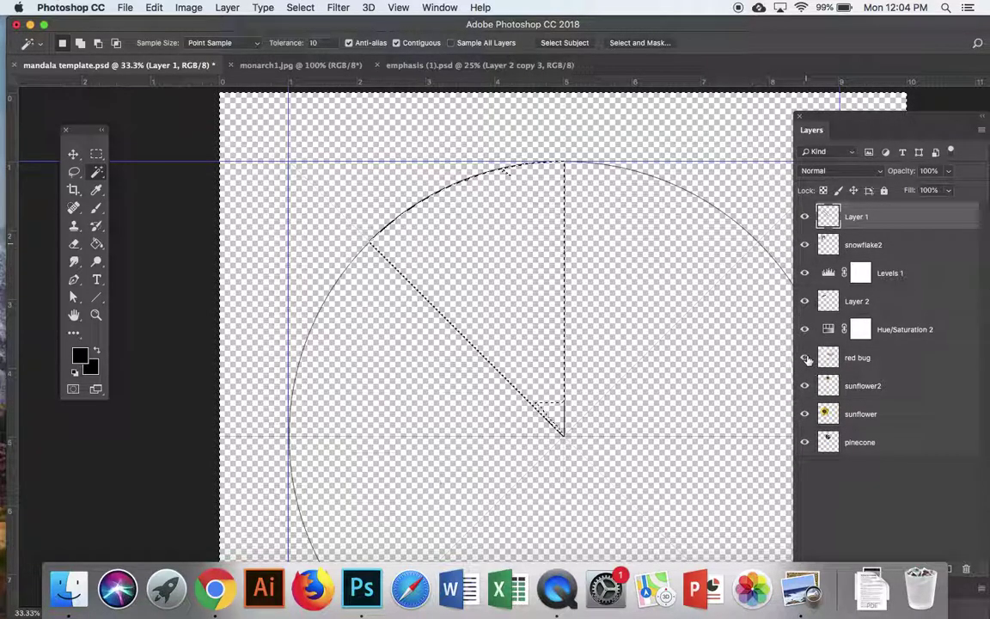
Deselect the wedge and nudge the large sunflower slightly right with the Move tool
{"action": "left_click", "coordinate": [73, 154]}
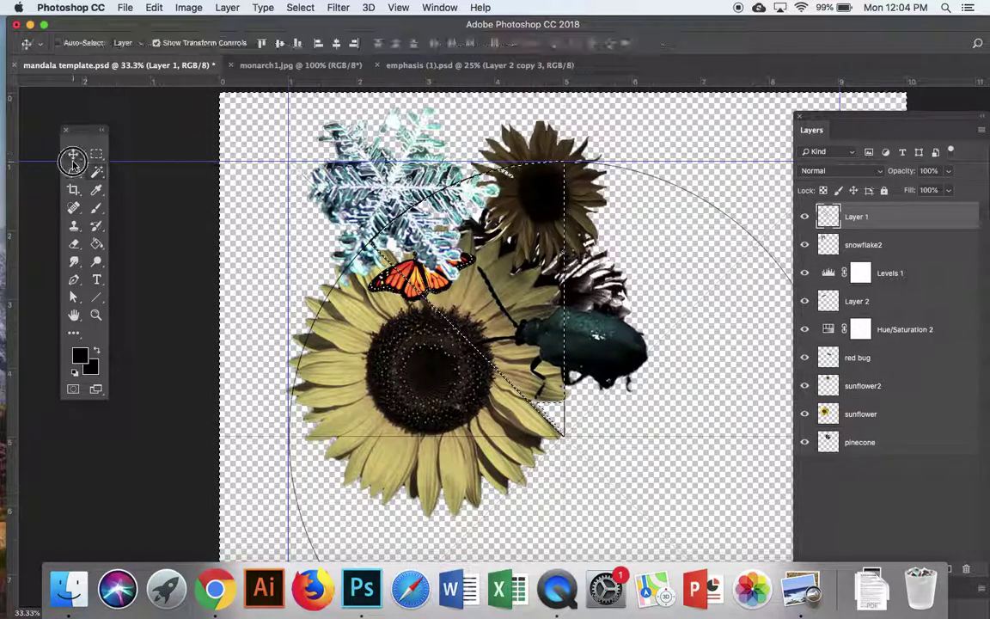
{"action": "double_click", "coordinate": [870, 414]}
{"action": "left_click", "coordinate": [292, 7]}
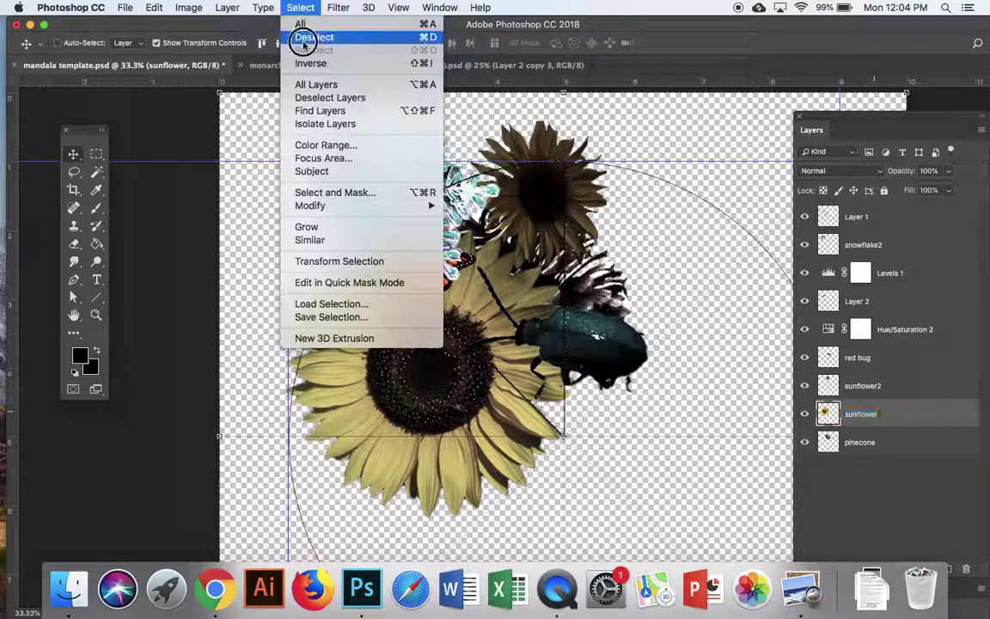
{"action": "left_click", "coordinate": [305, 38]}
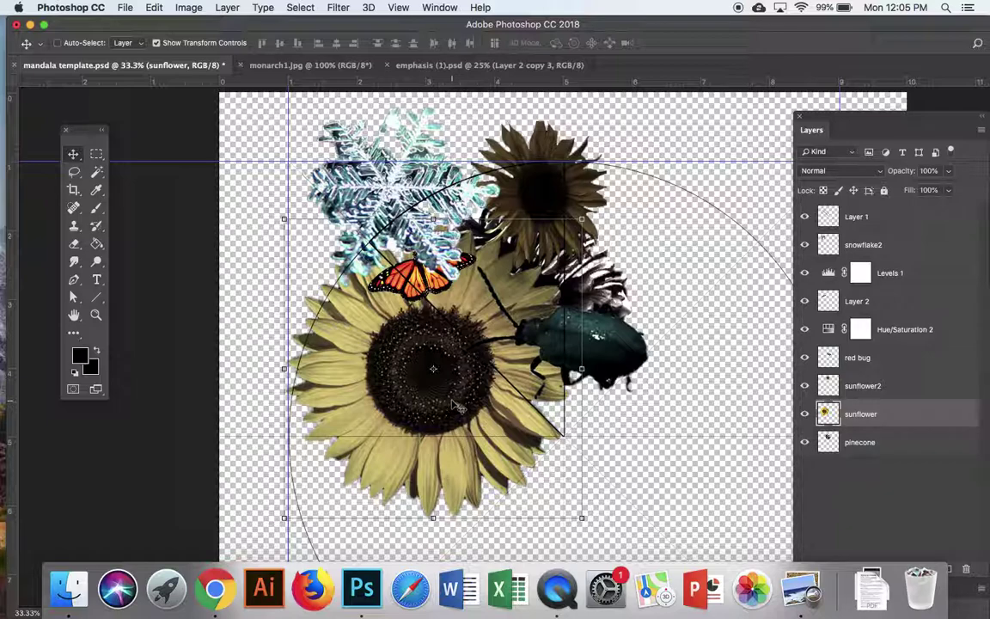
{"action": "mouse_move", "coordinate": [454, 400]}
{"action": "left_mouse_down"}
{"action": "mouse_move", "coordinate": [478, 402]}
{"action": "mouse_move", "coordinate": [465, 397]}
{"action": "left_mouse_up"}
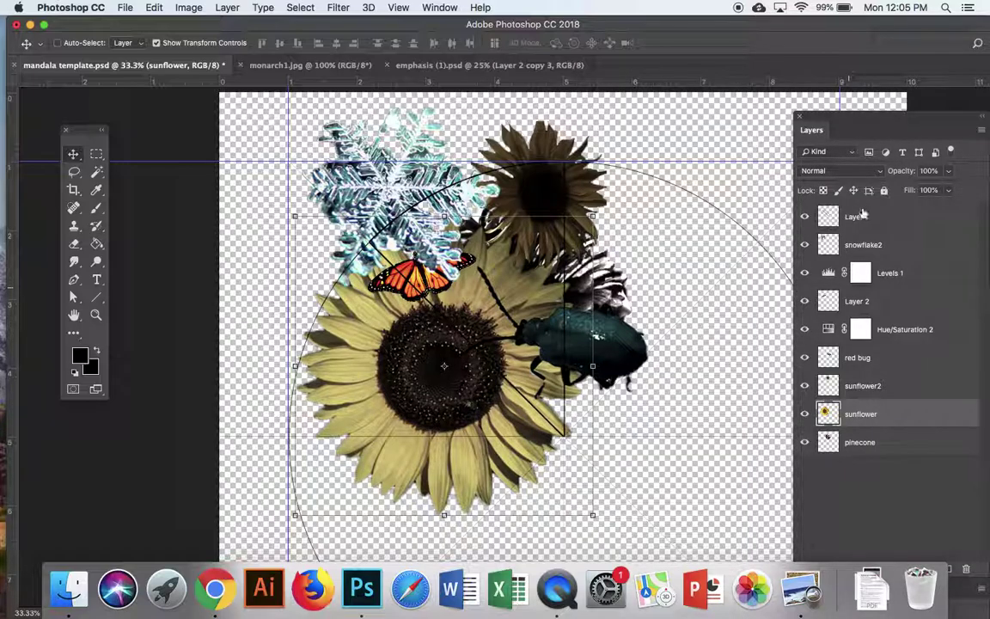
Select the wedge between the arc and guides on Layer 1 with the Magic Wand
{"action": "left_click", "coordinate": [864, 214]}
{"action": "double_click", "coordinate": [864, 216]}
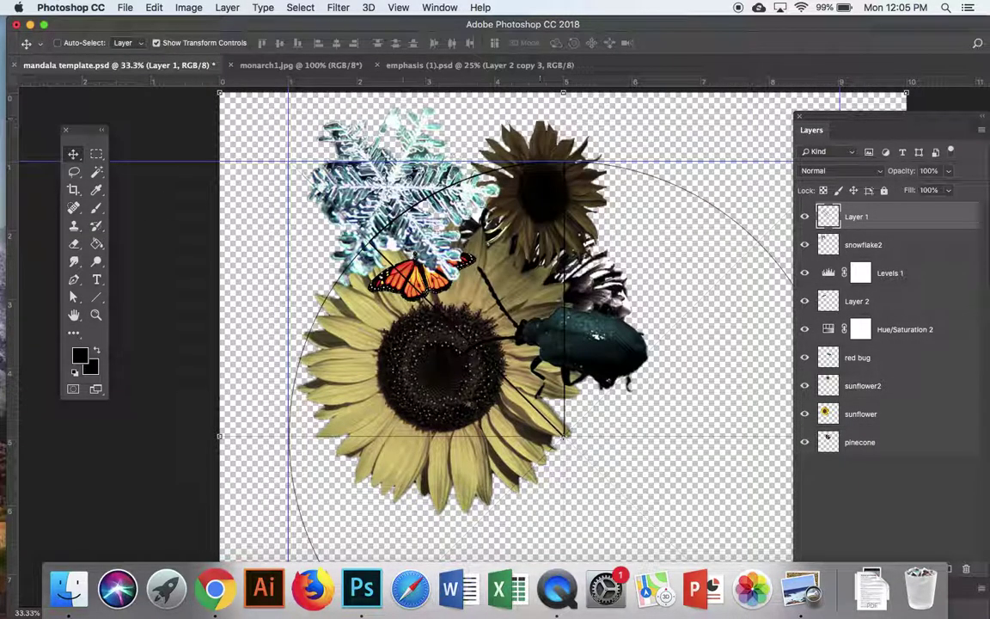
{"action": "key", "text": "Return"}
{"action": "left_click", "coordinate": [96, 171]}
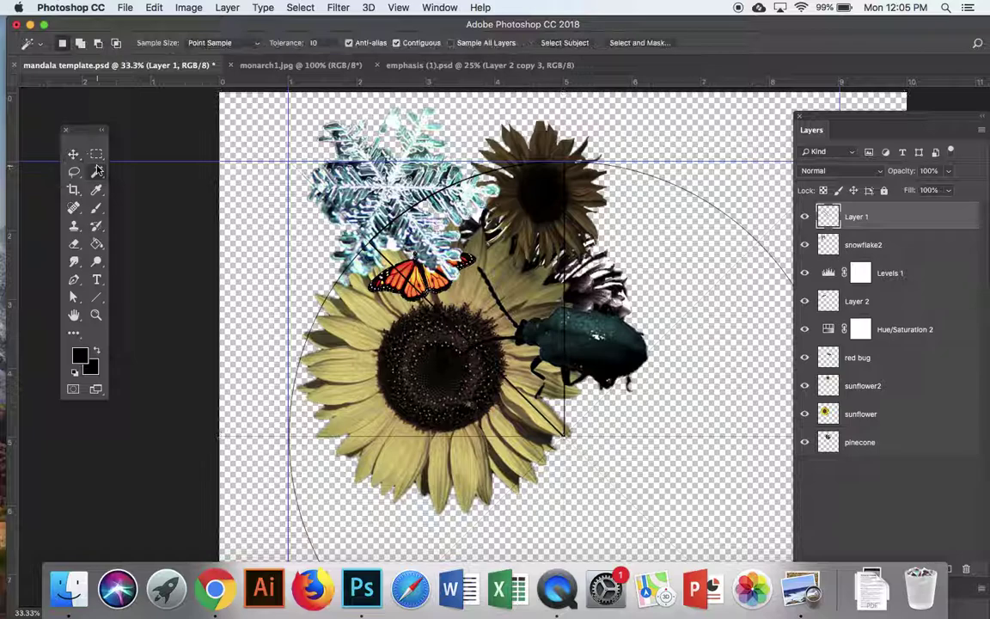
{"action": "left_click", "coordinate": [416, 228]}
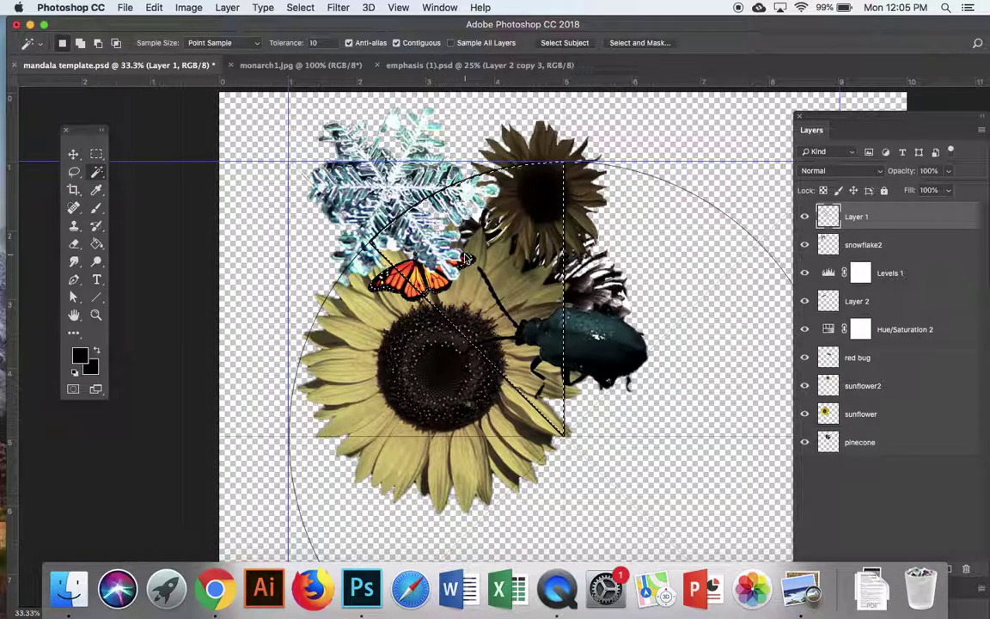
Copy merged and paste the wedge as a new Layer 3
{"action": "left_click", "coordinate": [153, 8]}
{"action": "key", "text": "Escape"}
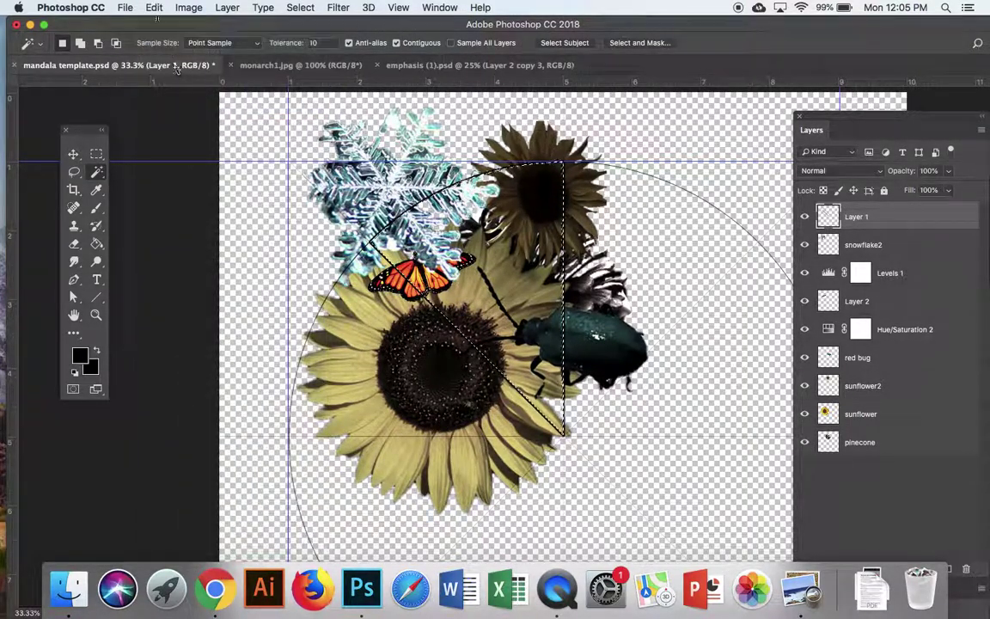
{"action": "left_click", "coordinate": [153, 7]}
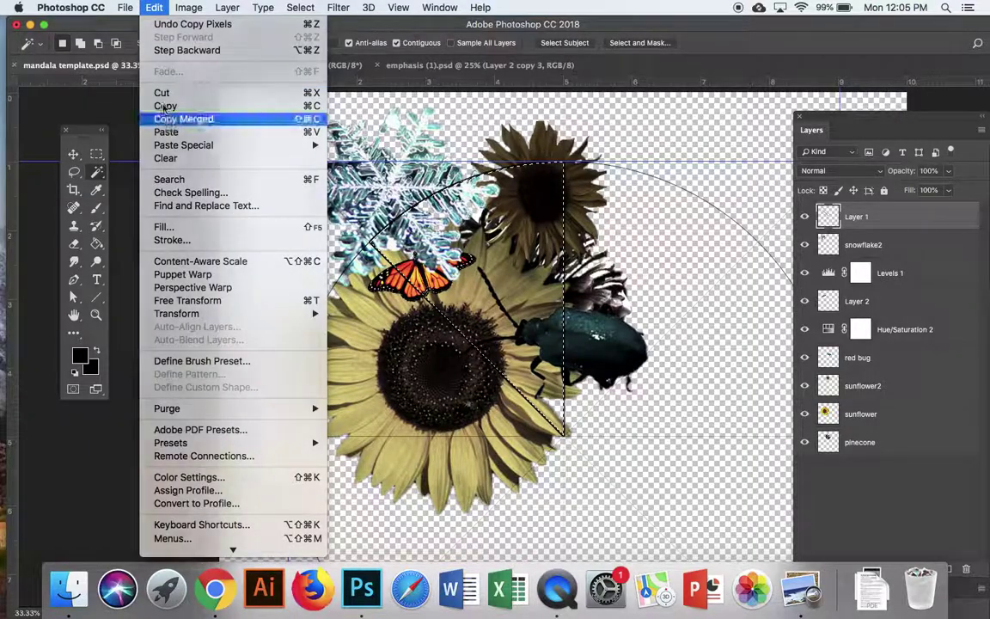
{"action": "left_click", "coordinate": [182, 118]}
{"action": "left_click", "coordinate": [155, 8]}
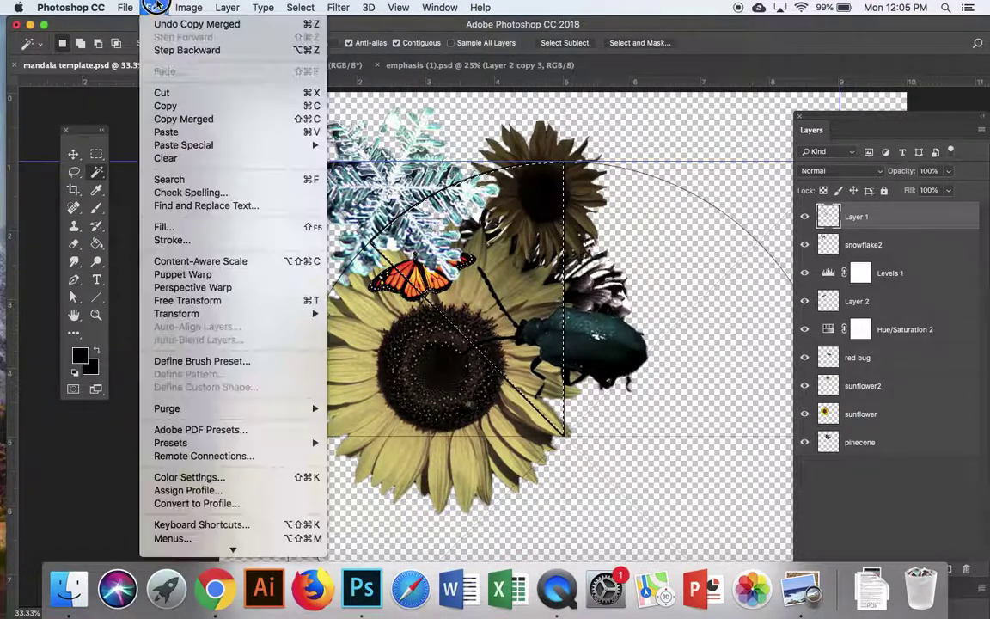
{"action": "left_click", "coordinate": [166, 132]}
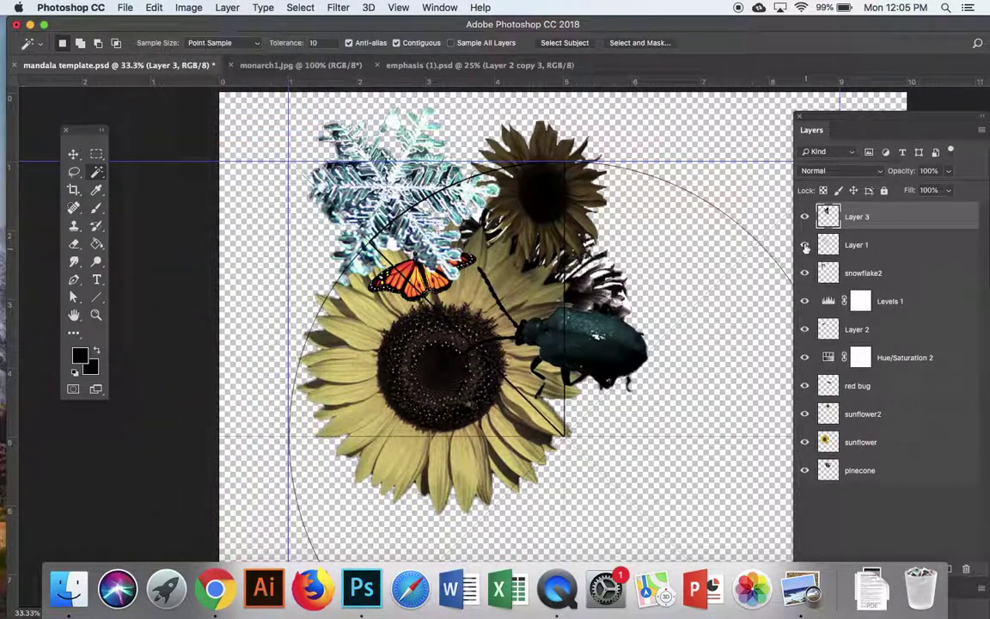
Preview Layer 3 alone, then restore the collage layers and hide Layer 3
{"action": "left_click_drag", "start_coordinate": [806, 247], "coordinate": [805, 478]}
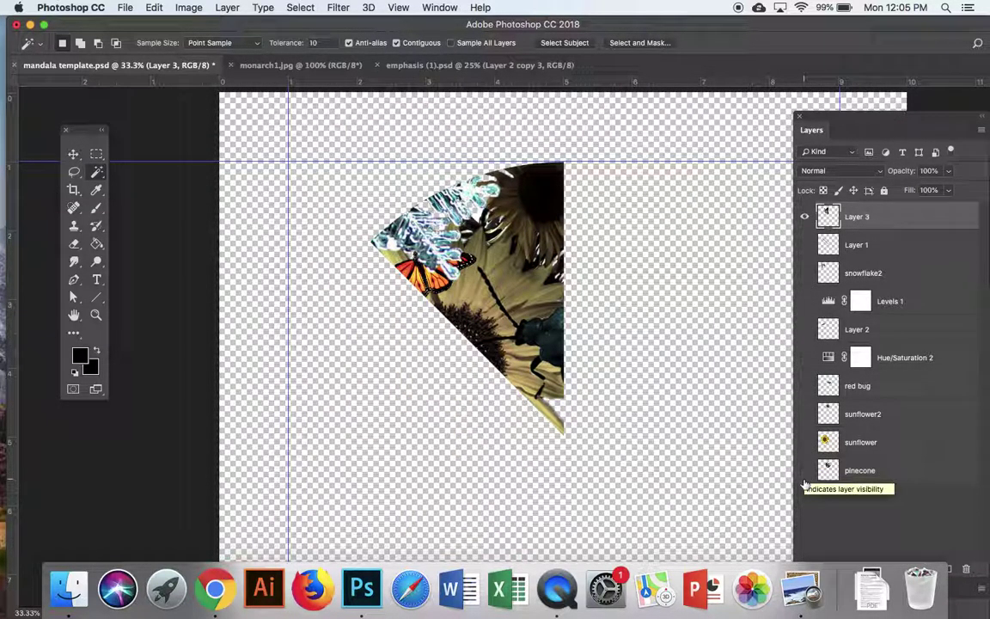
{"action": "left_click_drag", "start_coordinate": [806, 478], "coordinate": [806, 220]}
{"action": "left_click", "coordinate": [807, 220]}
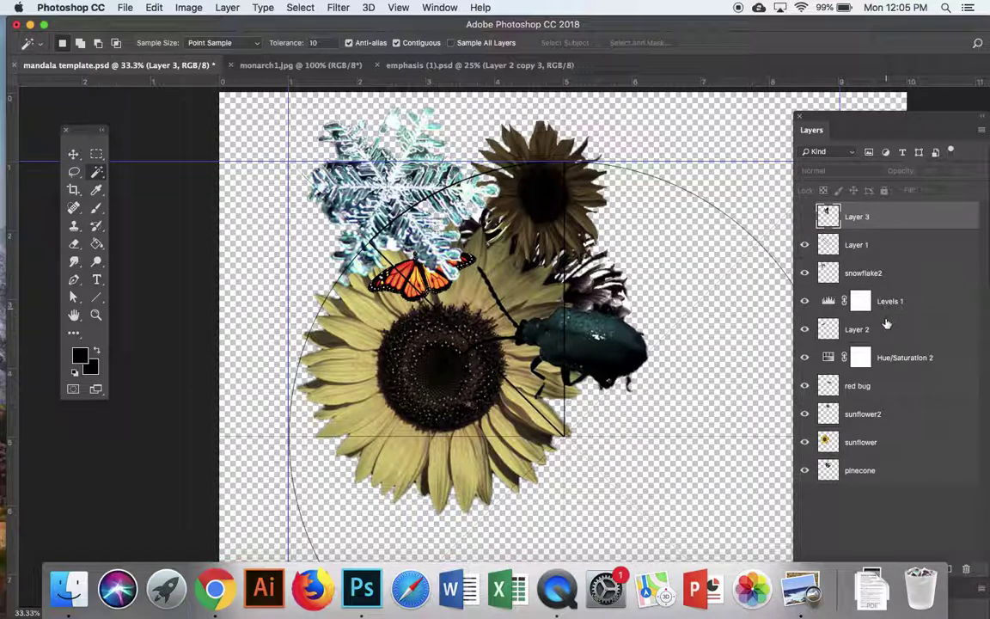
Move Layer 2 below the Hue/Saturation adjustment, then Magic Wand the wedge on Layer 1
{"action": "left_click_drag", "start_coordinate": [885, 330], "coordinate": [876, 279]}
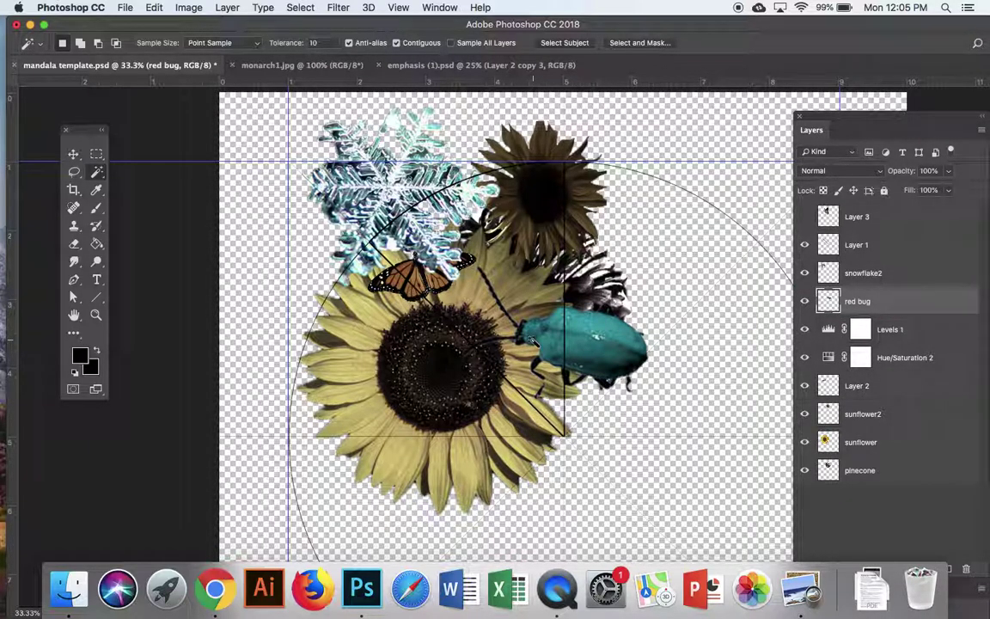
{"action": "left_click", "coordinate": [864, 247]}
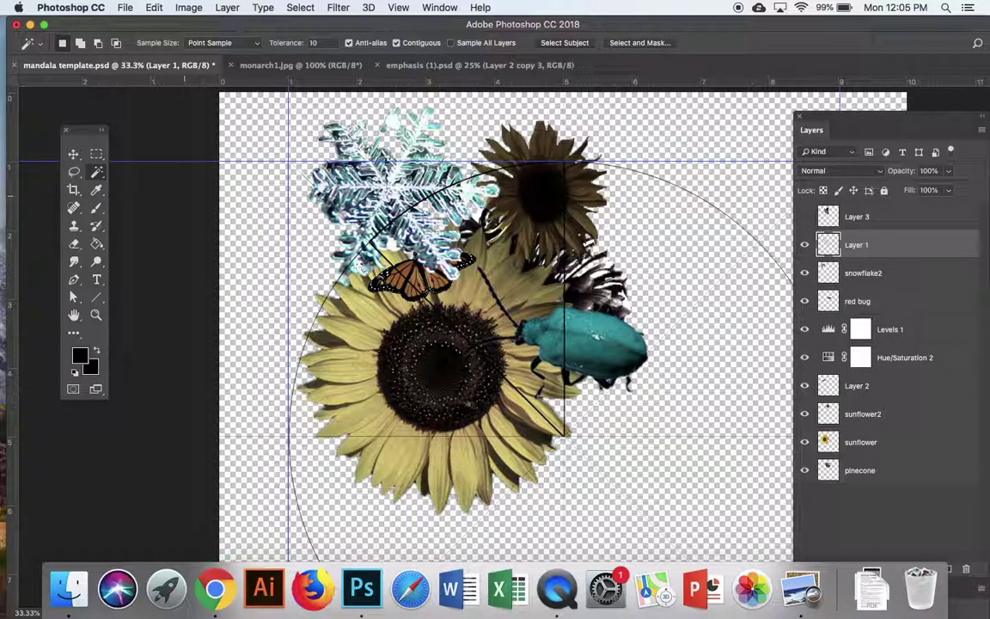
{"action": "left_click", "coordinate": [516, 258]}
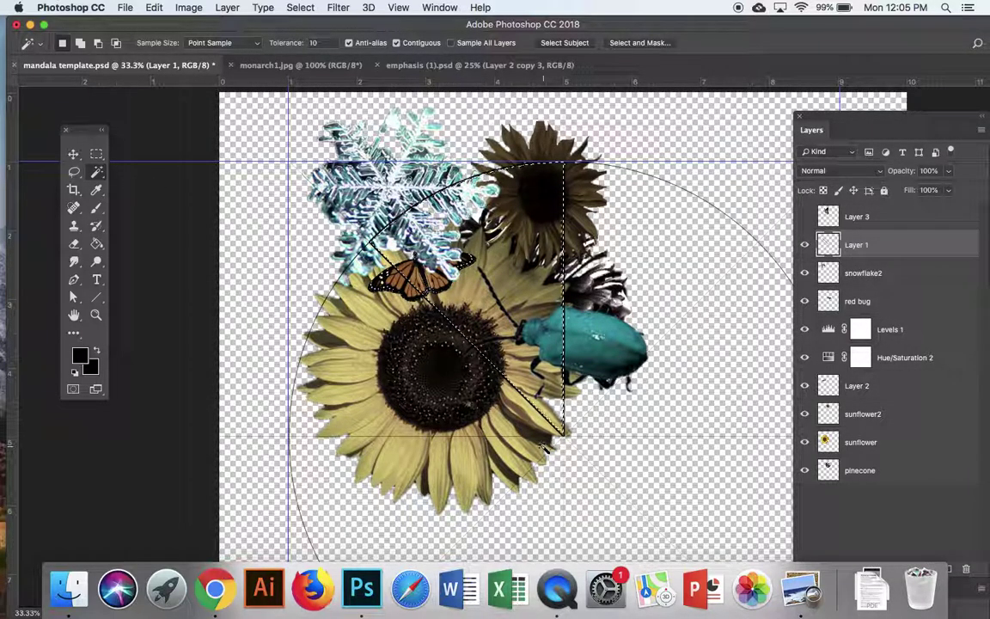
Copy merged and paste the wedge as a new Layer 4
{"action": "left_click", "coordinate": [153, 8]}
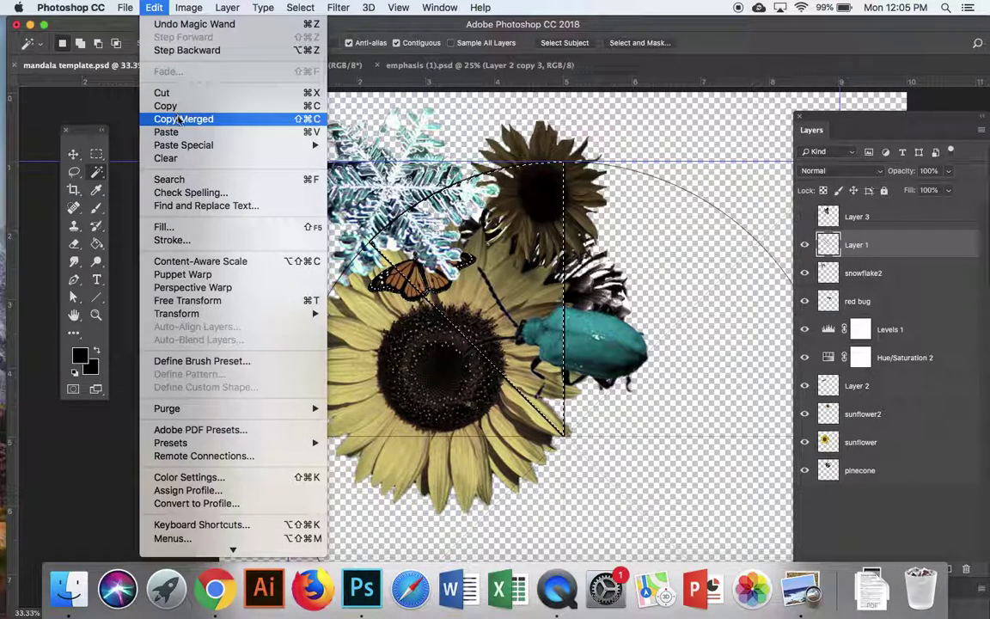
{"action": "left_click", "coordinate": [179, 118]}
{"action": "left_click", "coordinate": [153, 8]}
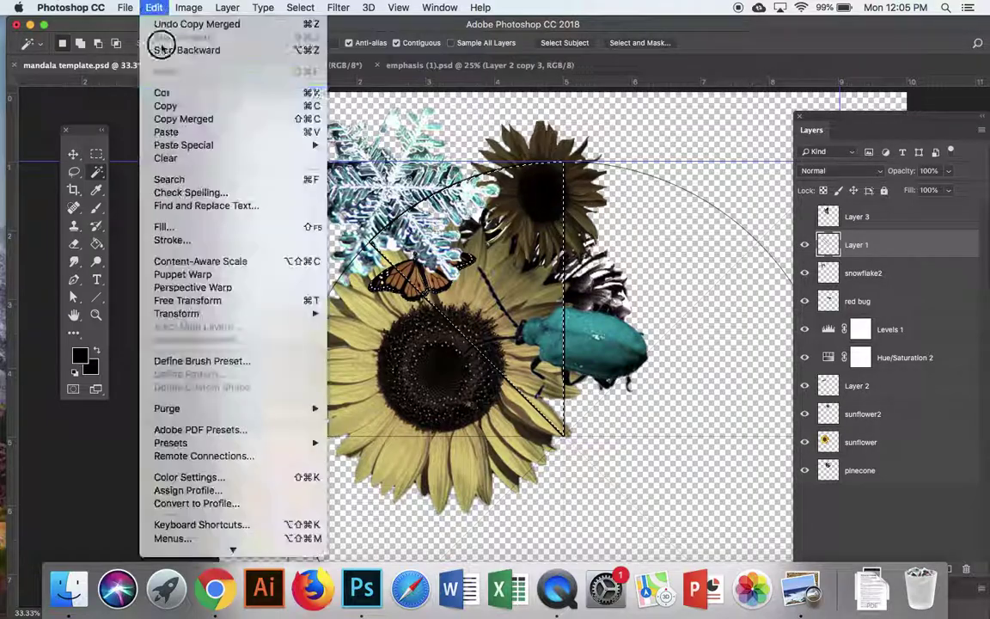
{"action": "left_click", "coordinate": [166, 131]}
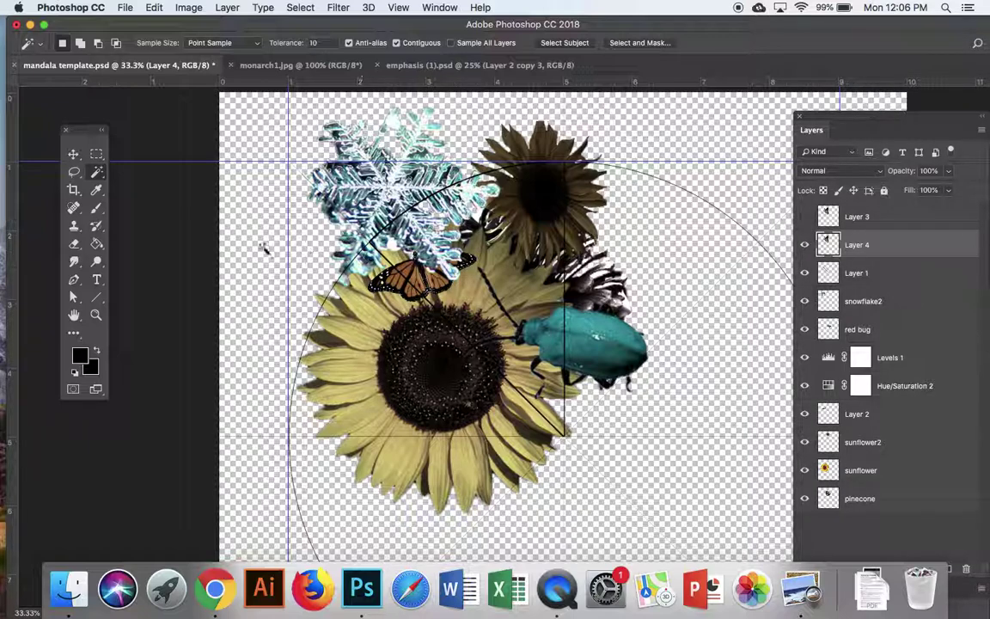
Show the Layer 4 wedge alone, then hide Layer 4 alongside Layer 3
{"action": "left_click_drag", "start_coordinate": [804, 272], "coordinate": [803, 518]}
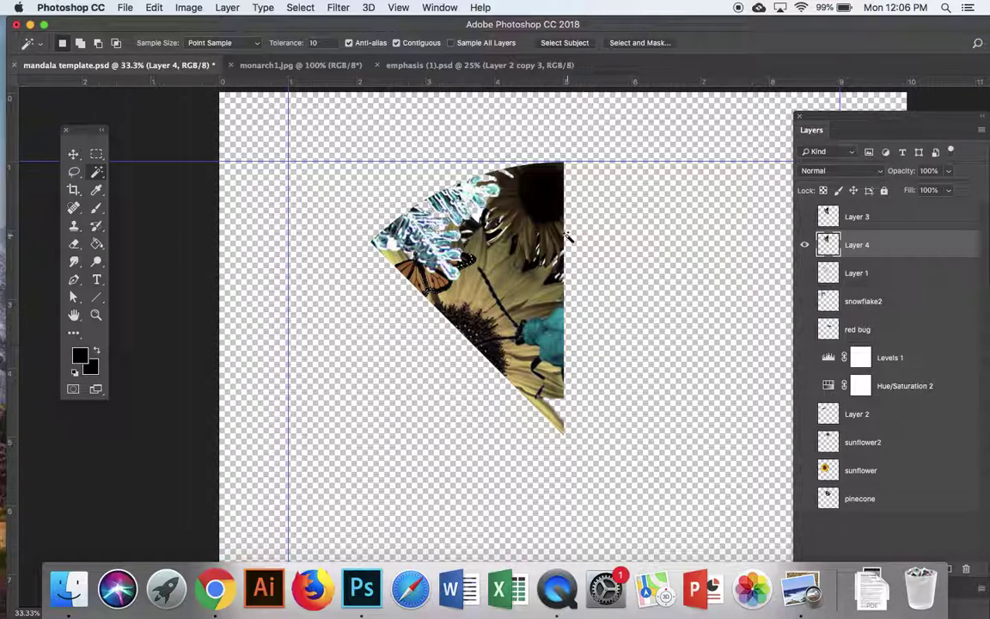
{"action": "left_click", "coordinate": [804, 245]}
Show the collage layers, move sunflower2 above Layer 1 and red bug below Hue/Saturation 2
{"action": "left_click_drag", "start_coordinate": [804, 267], "coordinate": [808, 499]}
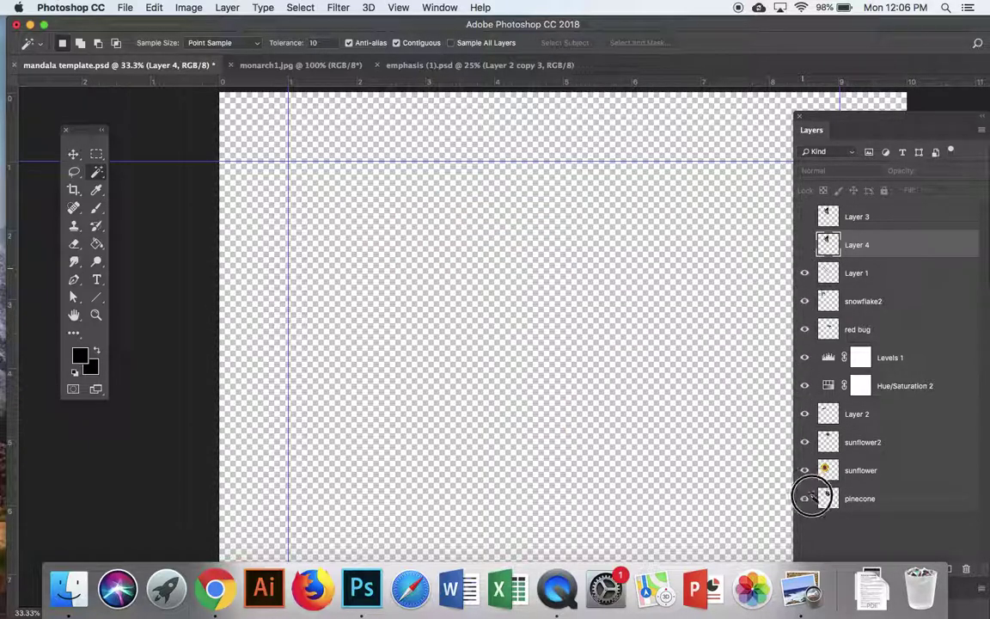
{"action": "left_click_drag", "start_coordinate": [852, 446], "coordinate": [863, 269]}
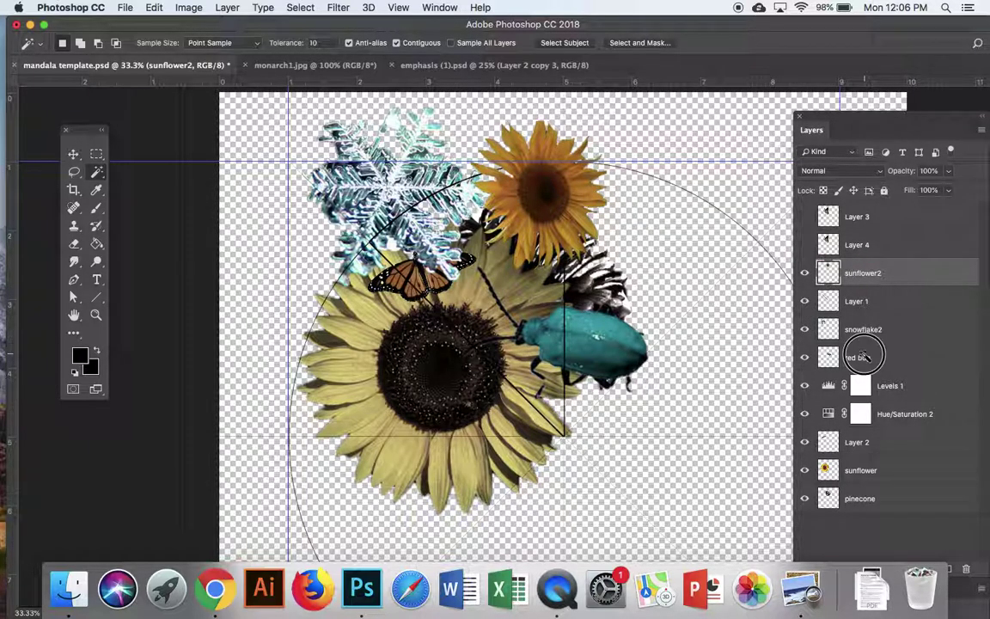
{"action": "left_click_drag", "start_coordinate": [867, 356], "coordinate": [856, 427]}
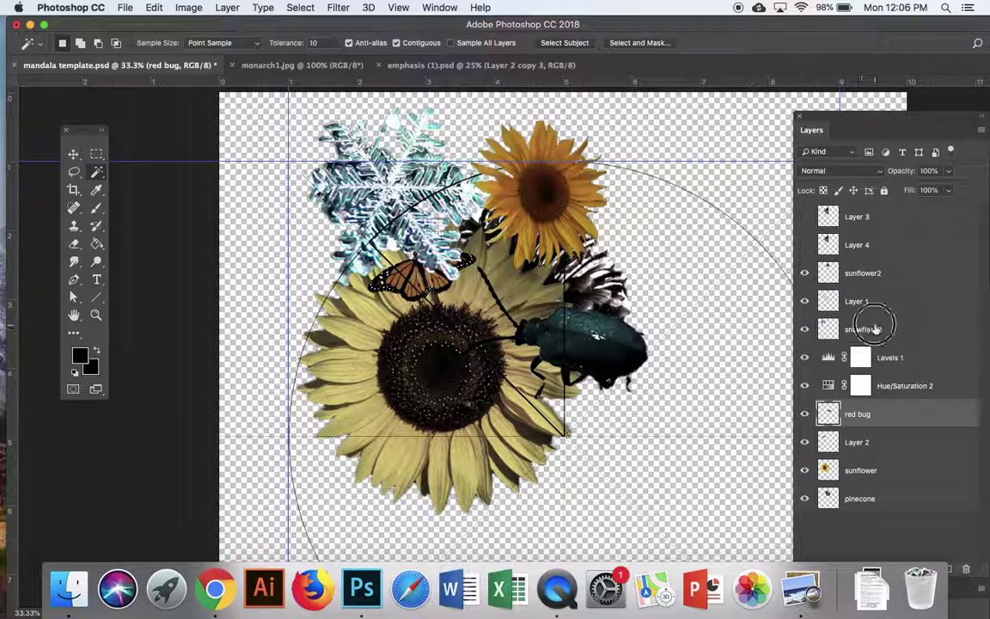
{"action": "mouse_move", "coordinate": [880, 328]}
{"action": "left_mouse_down"}
{"action": "mouse_move", "coordinate": [875, 435]}
{"action": "mouse_move", "coordinate": [863, 434]}
{"action": "mouse_move", "coordinate": [873, 311]}
{"action": "left_mouse_up"}
{"action": "left_click", "coordinate": [870, 273]}
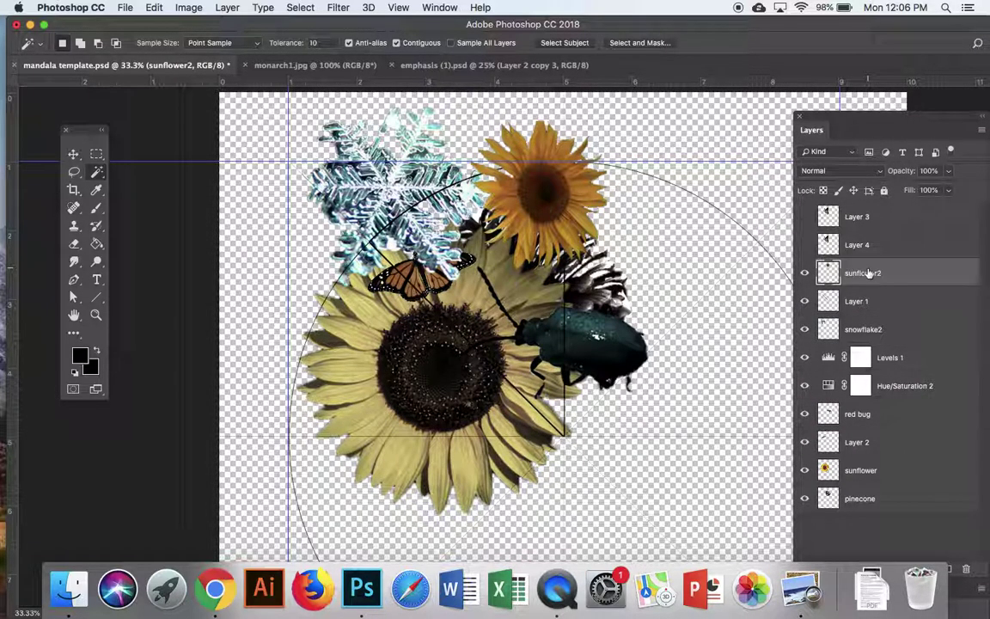
{"action": "left_click", "coordinate": [188, 8]}
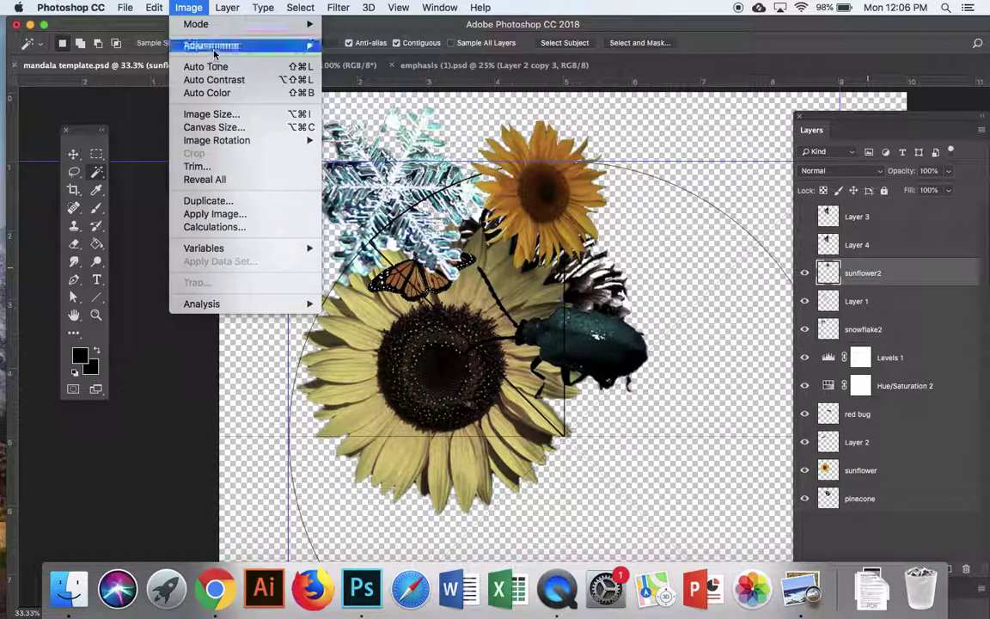
Recolour sunflower2 red with a Hue/Saturation of hue -31 and saturation +3
{"action": "mouse_move", "coordinate": [215, 46]}
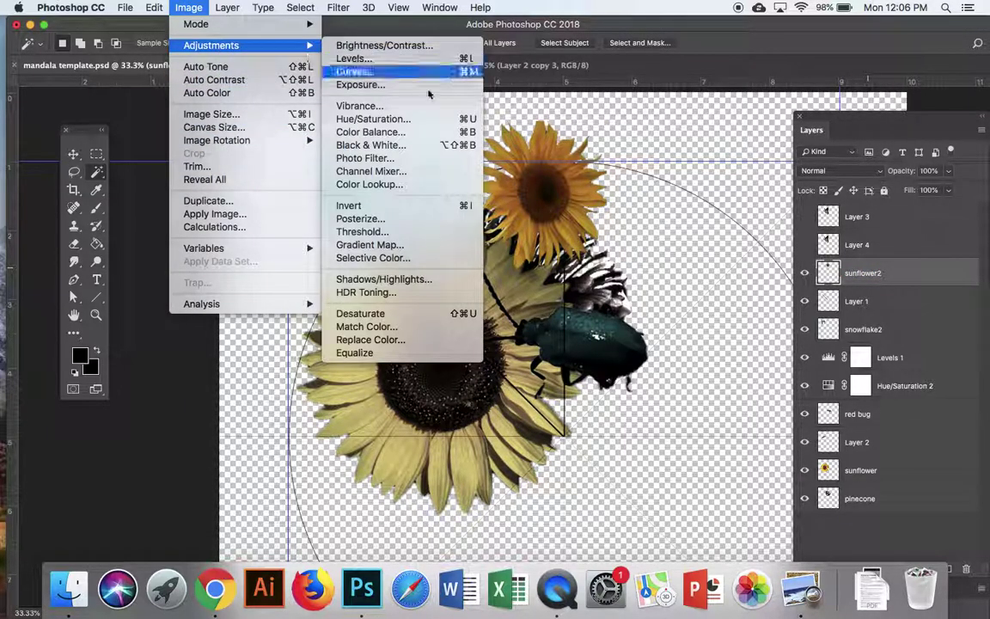
{"action": "left_click", "coordinate": [394, 120]}
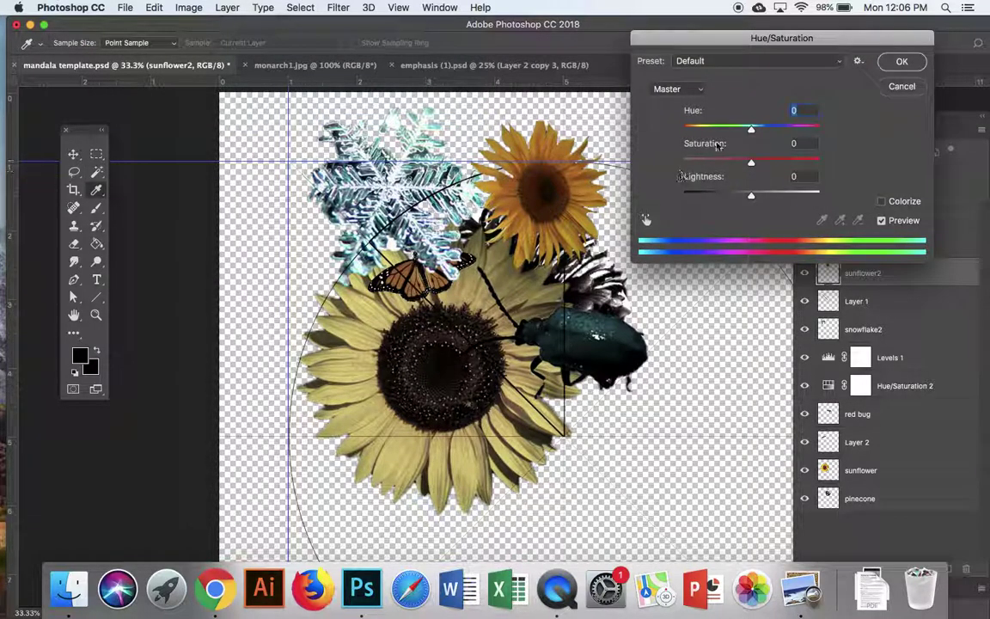
{"action": "mouse_move", "coordinate": [750, 131]}
{"action": "left_mouse_down"}
{"action": "mouse_move", "coordinate": [773, 130]}
{"action": "mouse_move", "coordinate": [755, 163]}
{"action": "mouse_move", "coordinate": [740, 128]}
{"action": "mouse_move", "coordinate": [725, 129]}
{"action": "mouse_move", "coordinate": [733, 128]}
{"action": "left_mouse_up"}
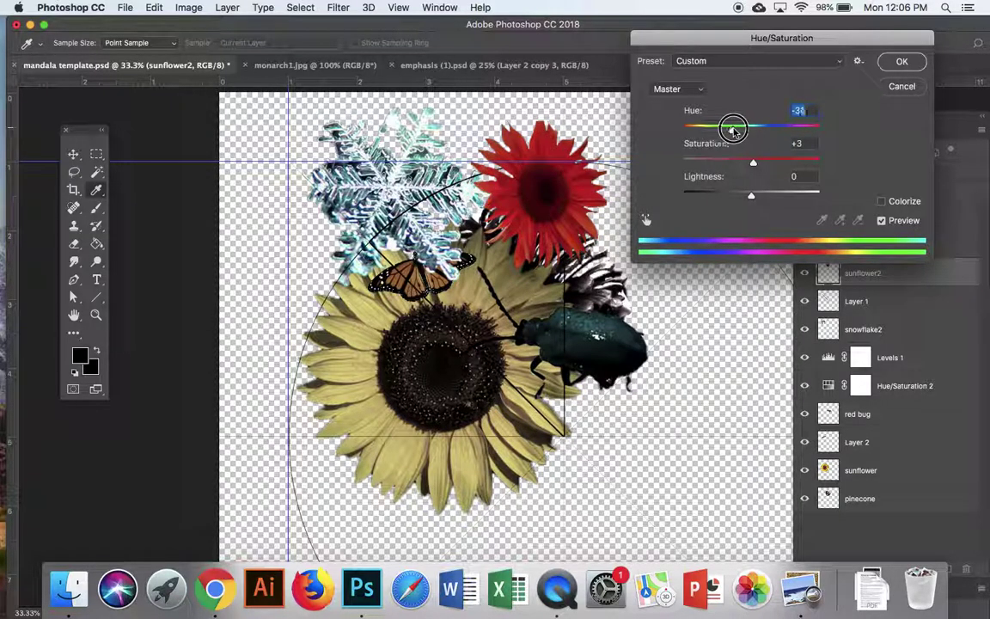
{"action": "left_click", "coordinate": [905, 62]}
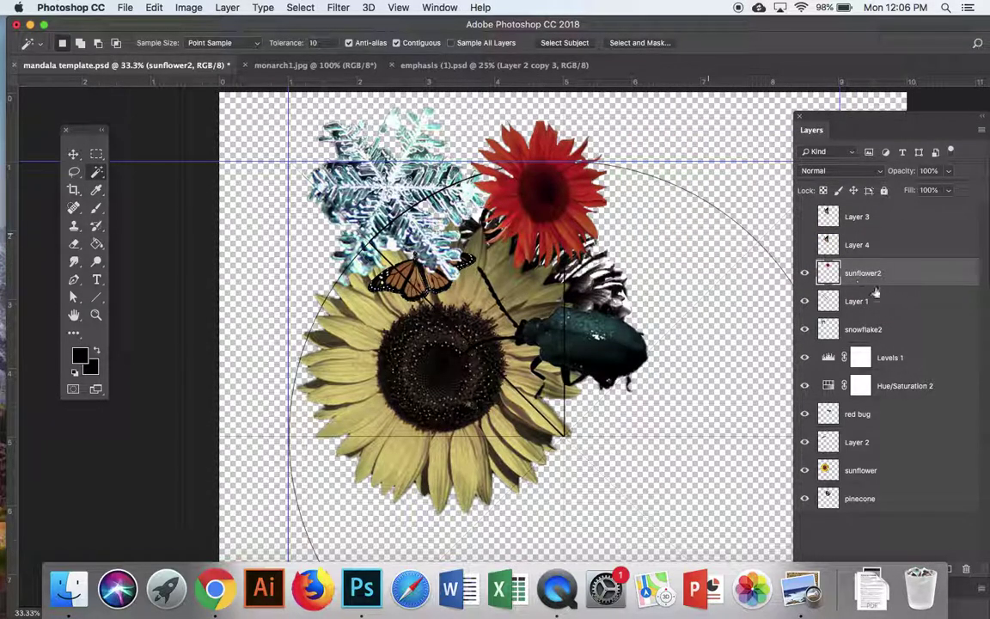
Select the wedge area from Layer 1 and paste a merged copy of it as new Layer 5
{"action": "left_click", "coordinate": [860, 303]}
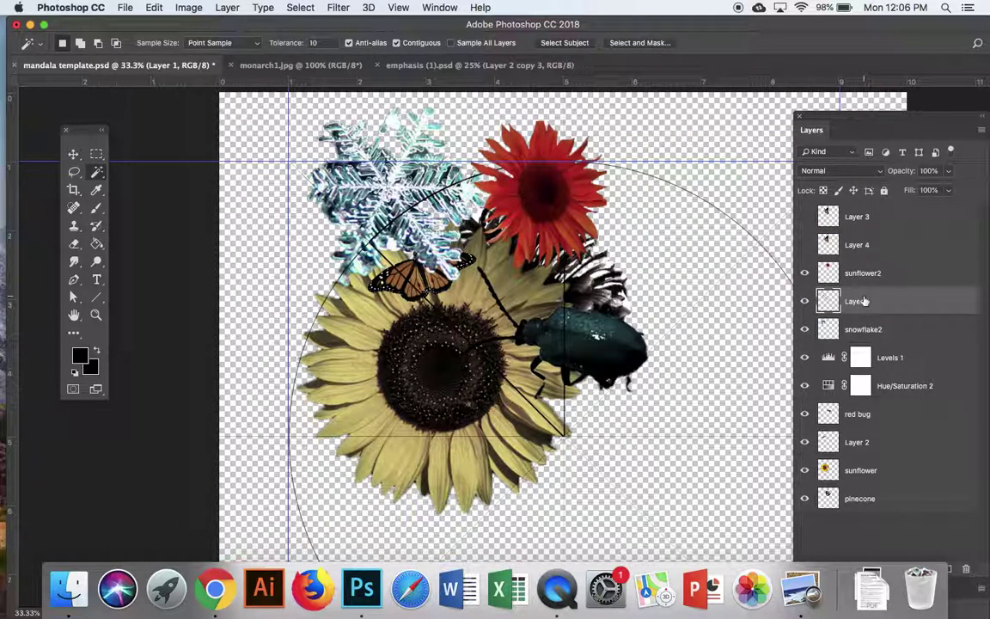
{"action": "left_click", "coordinate": [659, 287]}
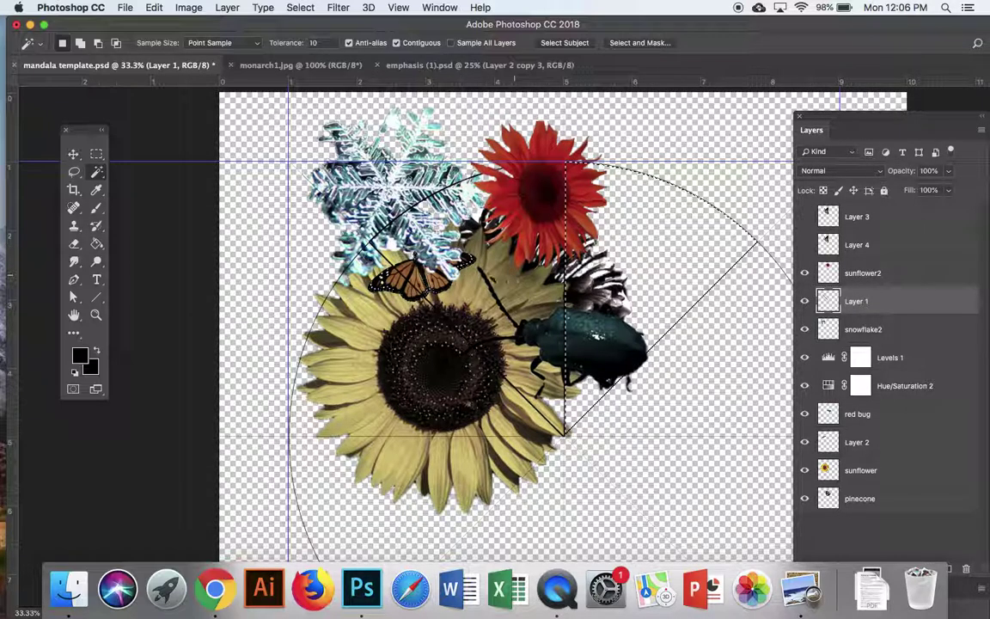
{"action": "left_click", "coordinate": [486, 228]}
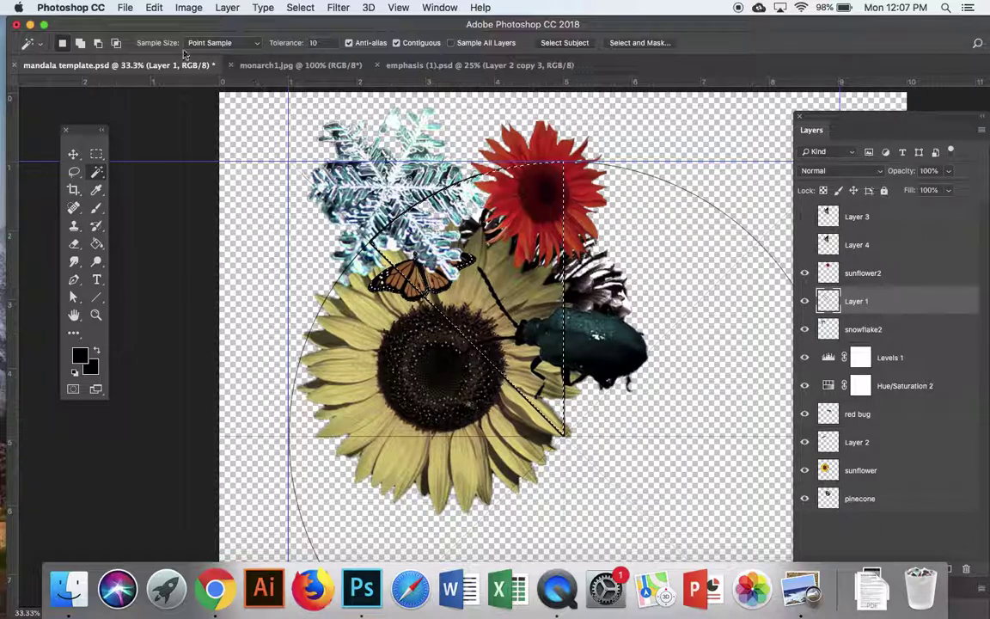
{"action": "left_click", "coordinate": [155, 8]}
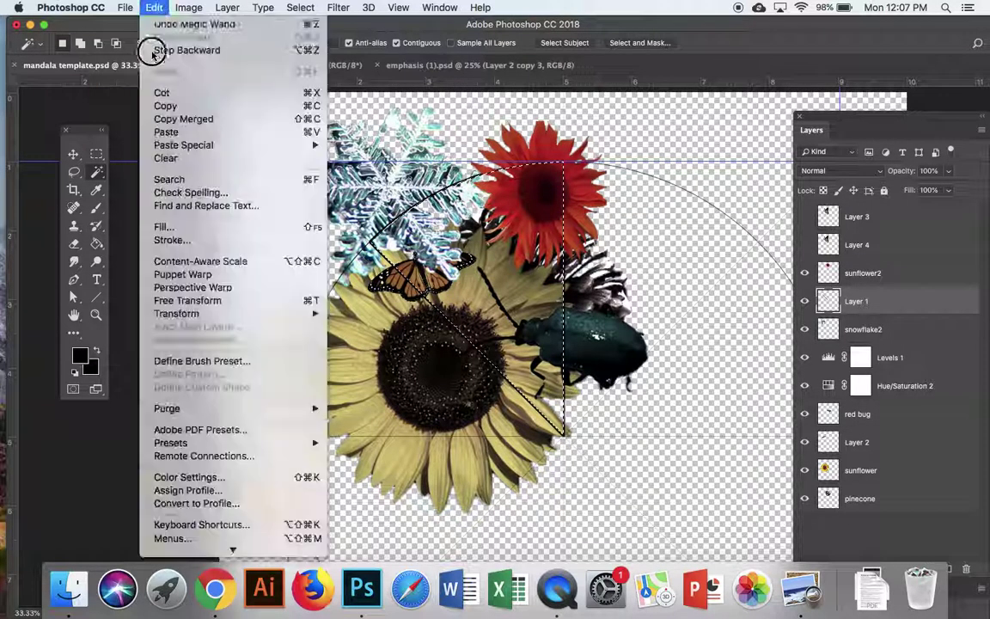
{"action": "left_click", "coordinate": [159, 120]}
{"action": "left_click", "coordinate": [155, 7]}
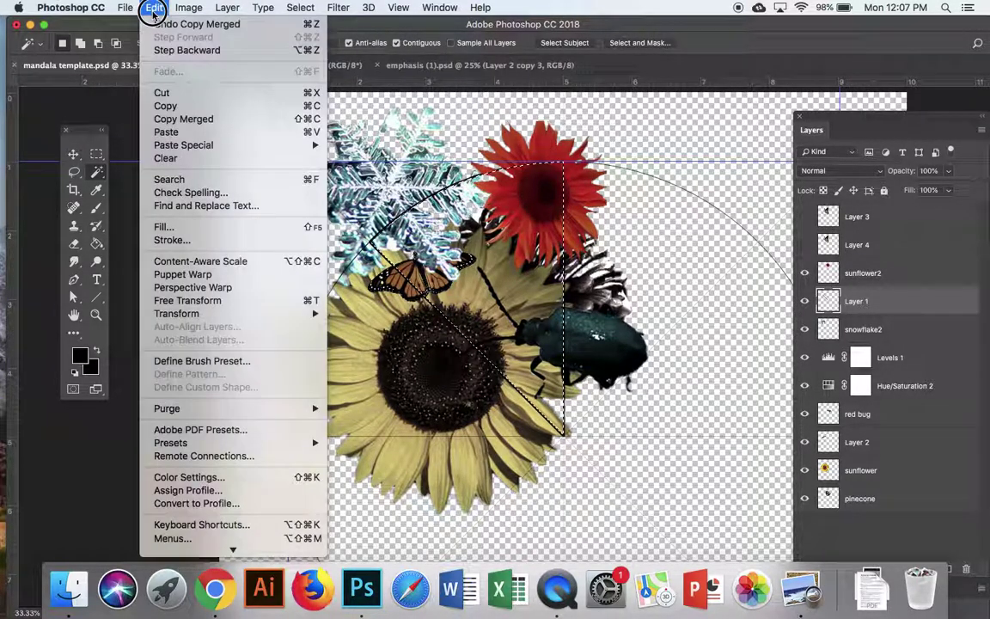
{"action": "left_click", "coordinate": [163, 133]}
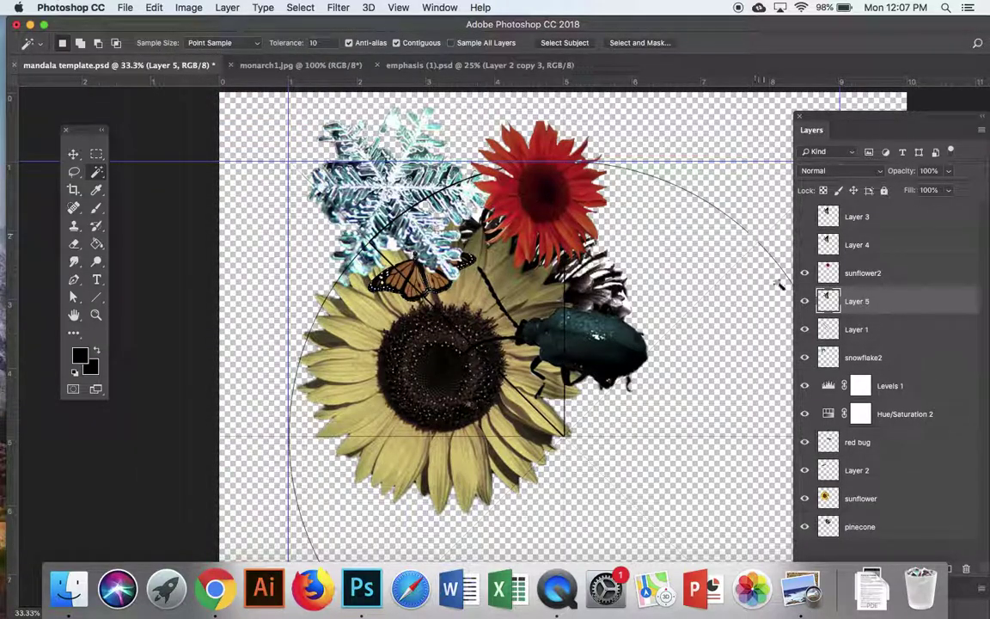
Move Layer 5 above sunflower2, hide all original layers below it, and zoom out
{"action": "left_click_drag", "start_coordinate": [875, 298], "coordinate": [864, 262]}
{"action": "left_click_drag", "start_coordinate": [803, 296], "coordinate": [800, 537]}
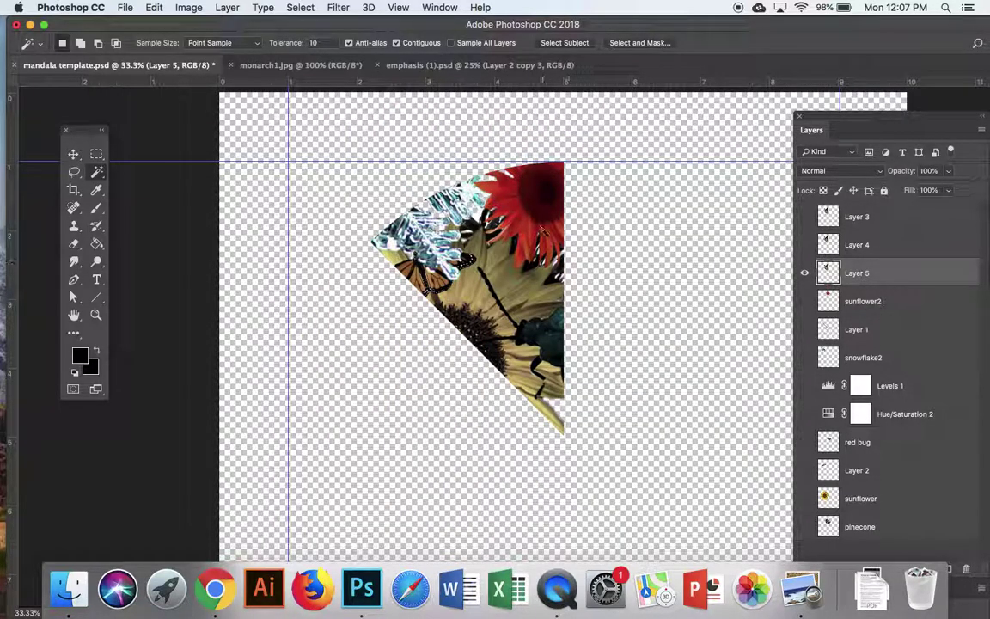
{"action": "key", "text": "super+minus"}
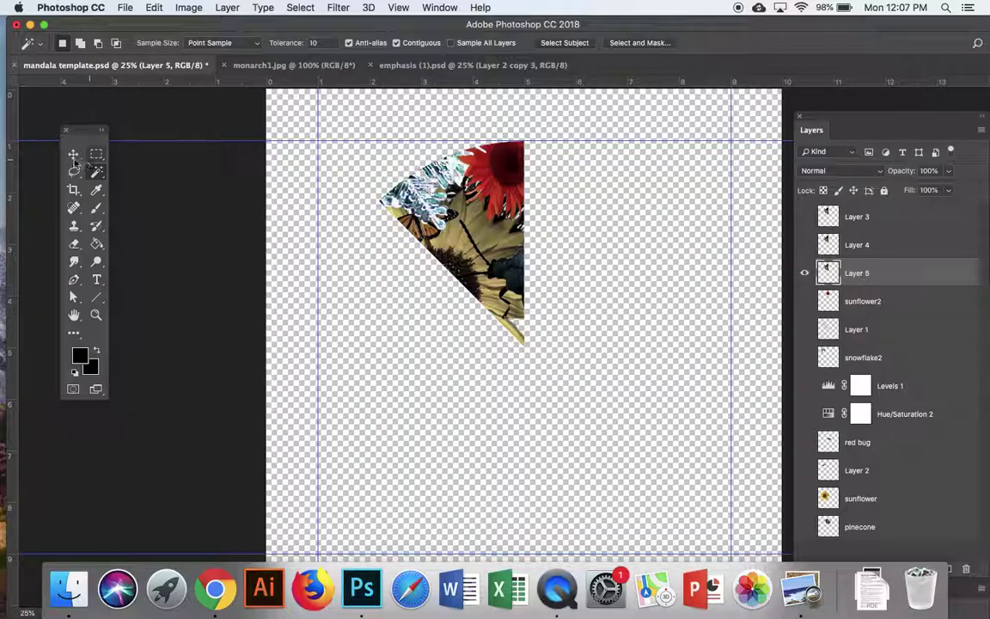
Show Layers 3 and 4, moving the red-flower wedge left and the Layer 4 wedge right
{"action": "left_click", "coordinate": [73, 158]}
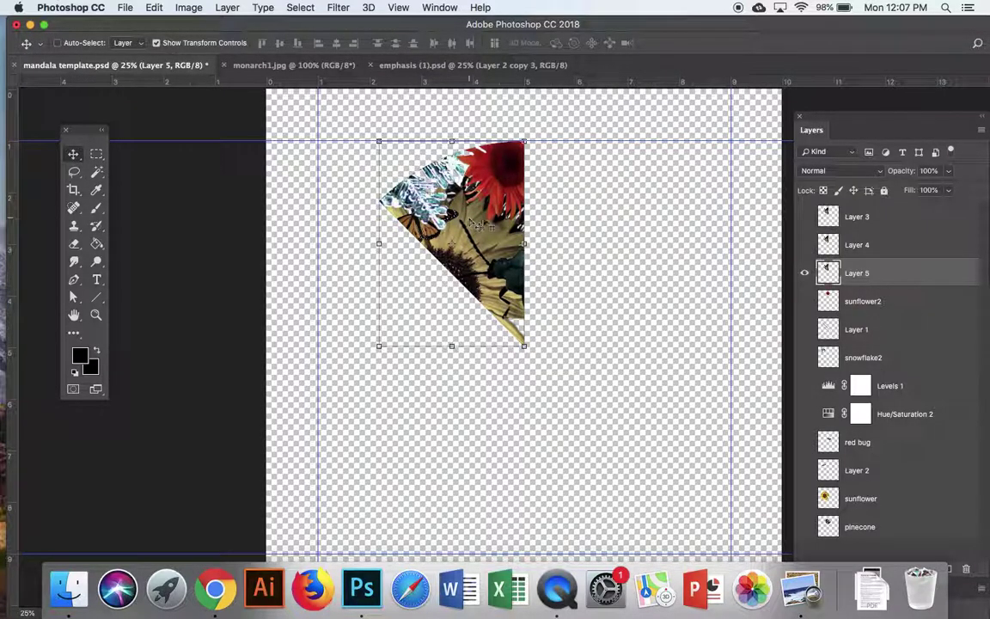
{"action": "left_click_drag", "start_coordinate": [806, 248], "coordinate": [805, 216]}
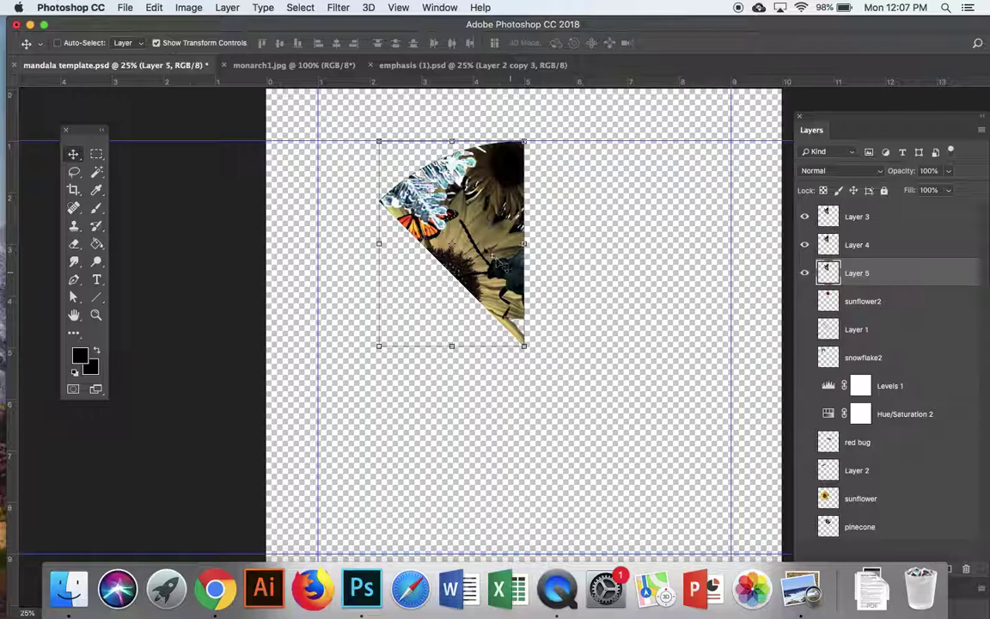
{"action": "left_click_drag", "start_coordinate": [494, 258], "coordinate": [376, 339]}
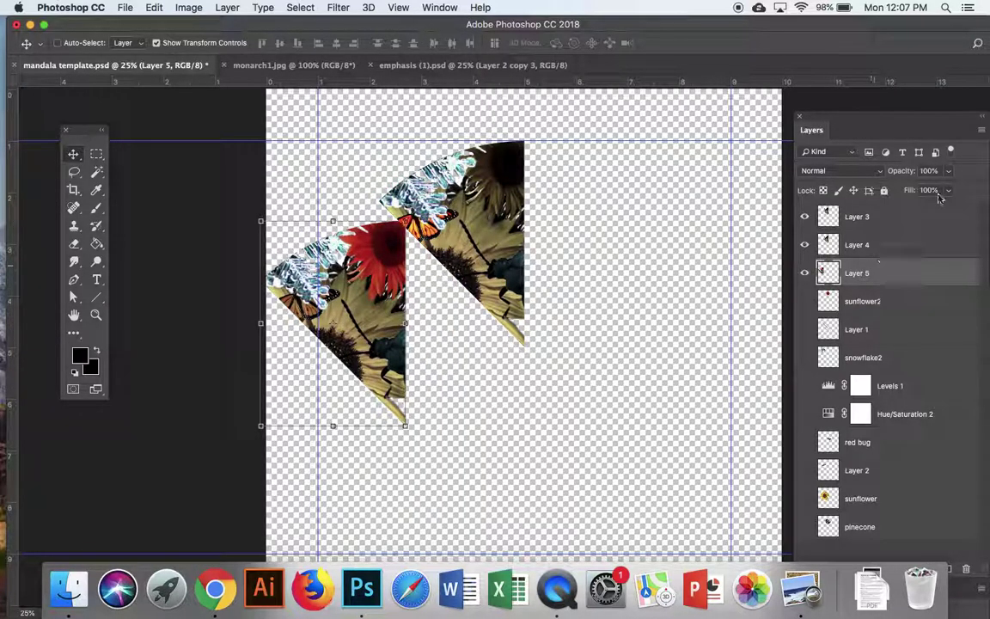
{"action": "left_click", "coordinate": [860, 245]}
{"action": "left_click_drag", "start_coordinate": [464, 219], "coordinate": [636, 241]}
{"action": "left_click", "coordinate": [891, 216]}
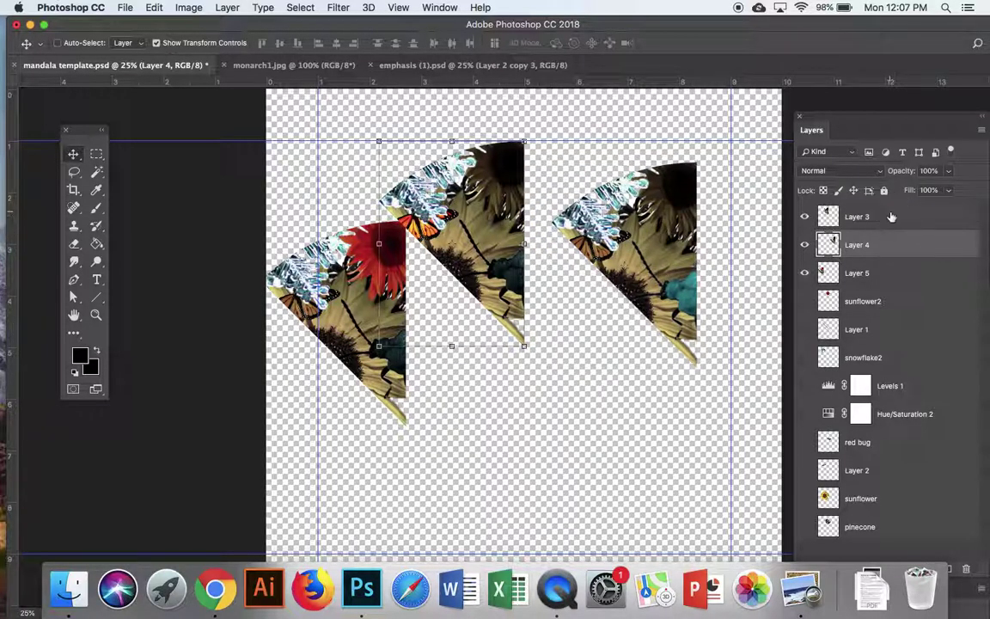
Position the middle Layer 3 wedge, discard a trial 13° rotation, and nudge the red-flower wedge
{"action": "left_click", "coordinate": [891, 216]}
{"action": "left_click_drag", "start_coordinate": [473, 225], "coordinate": [491, 214]}
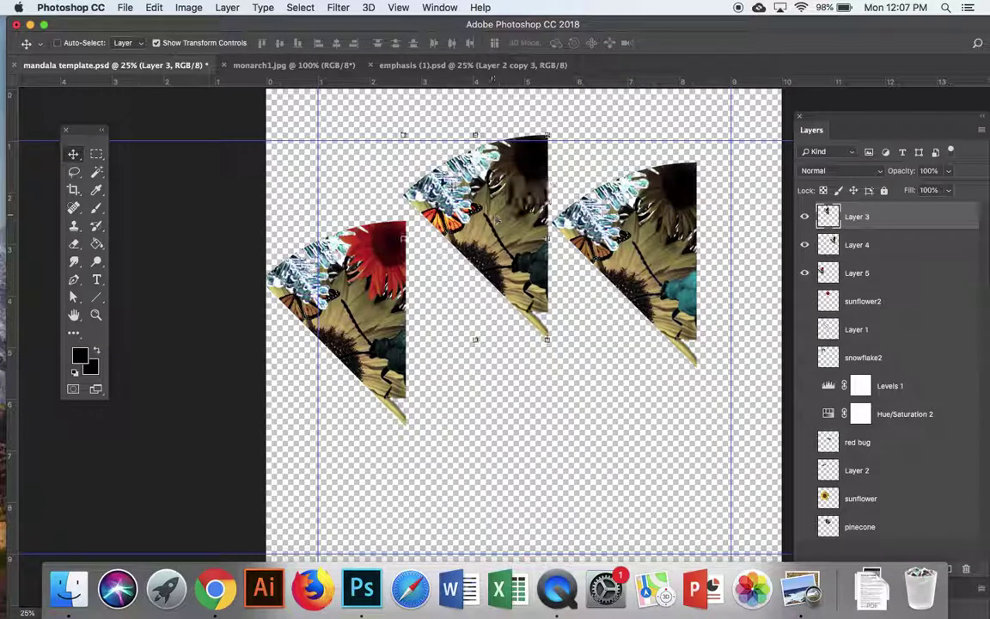
{"action": "left_click_drag", "start_coordinate": [567, 126], "coordinate": [585, 145]}
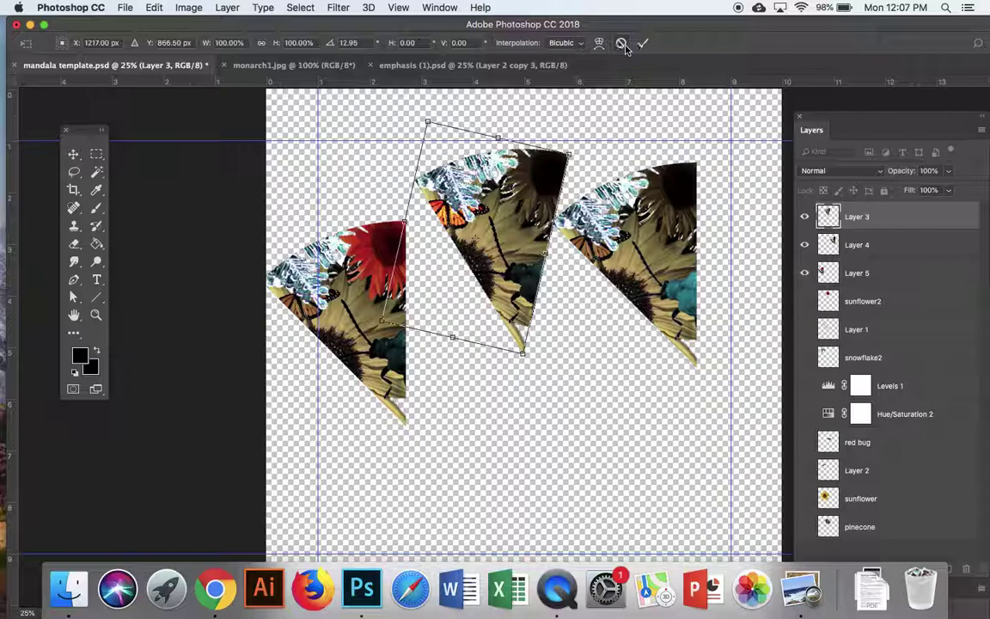
{"action": "left_click", "coordinate": [622, 44]}
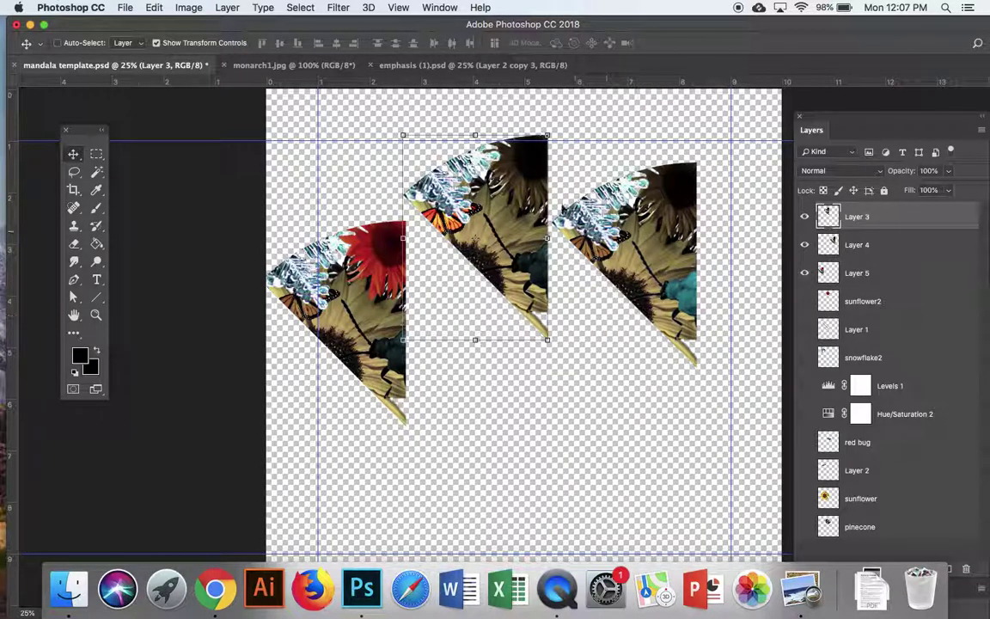
{"action": "left_click", "coordinate": [857, 273]}
{"action": "left_click_drag", "start_coordinate": [357, 315], "coordinate": [378, 320]}
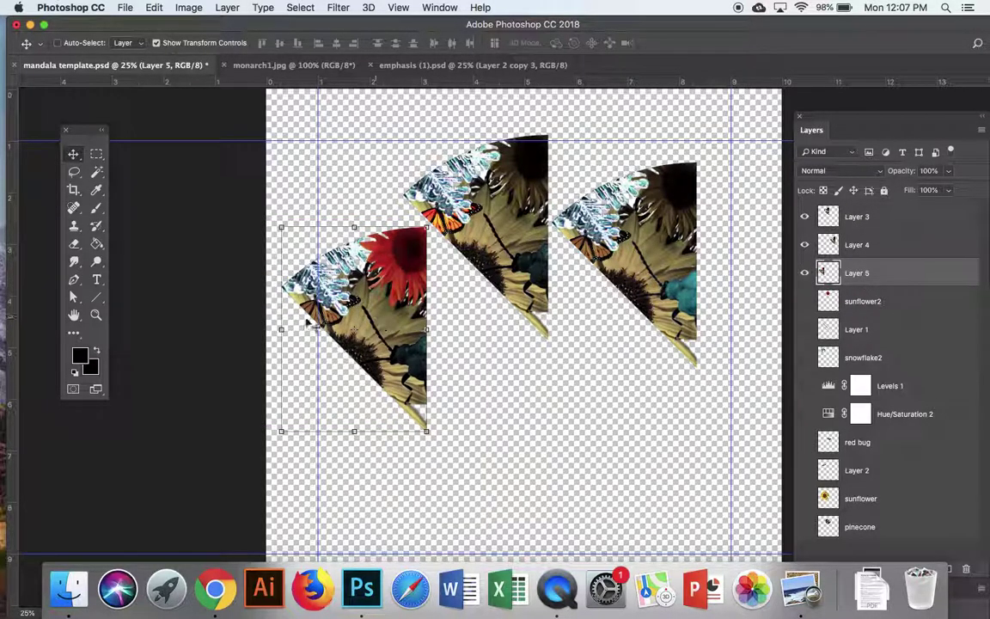
Start Save As with PNG format so the file becomes mandala template.png
{"action": "left_click", "coordinate": [126, 7]}
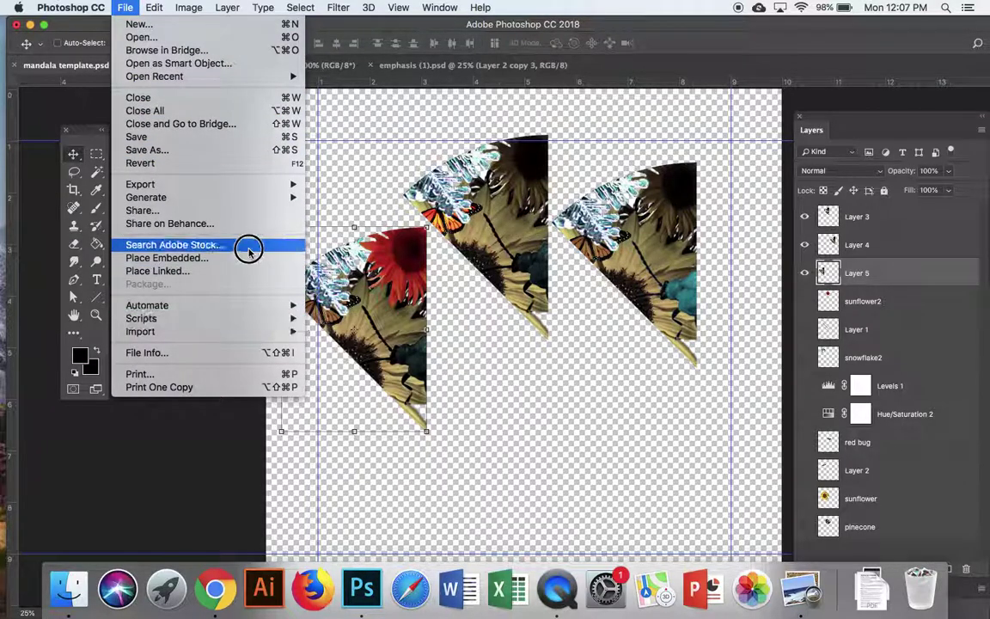
{"action": "left_click", "coordinate": [180, 152]}
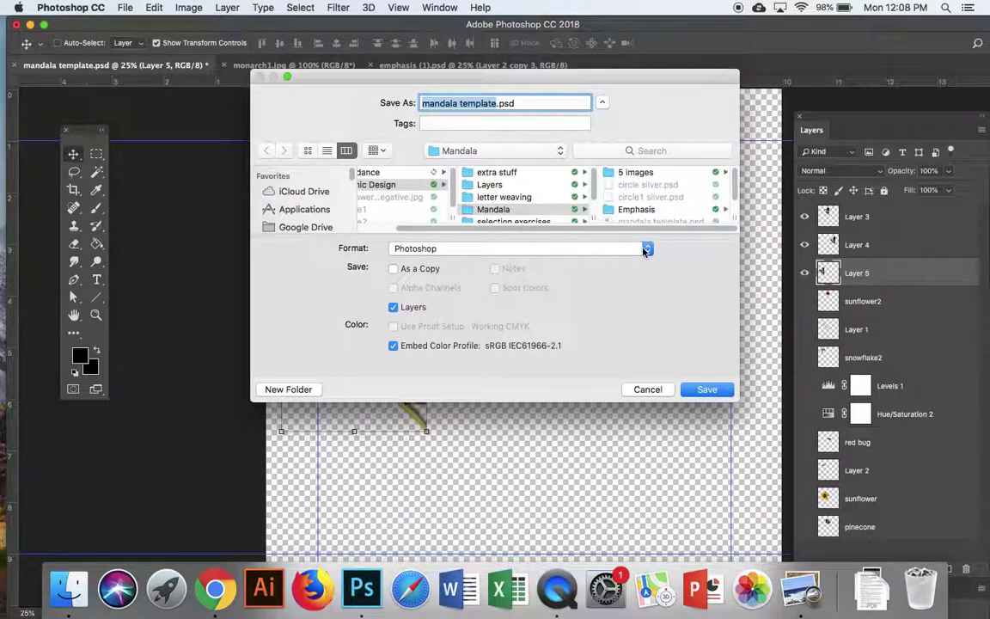
{"action": "left_click", "coordinate": [645, 249]}
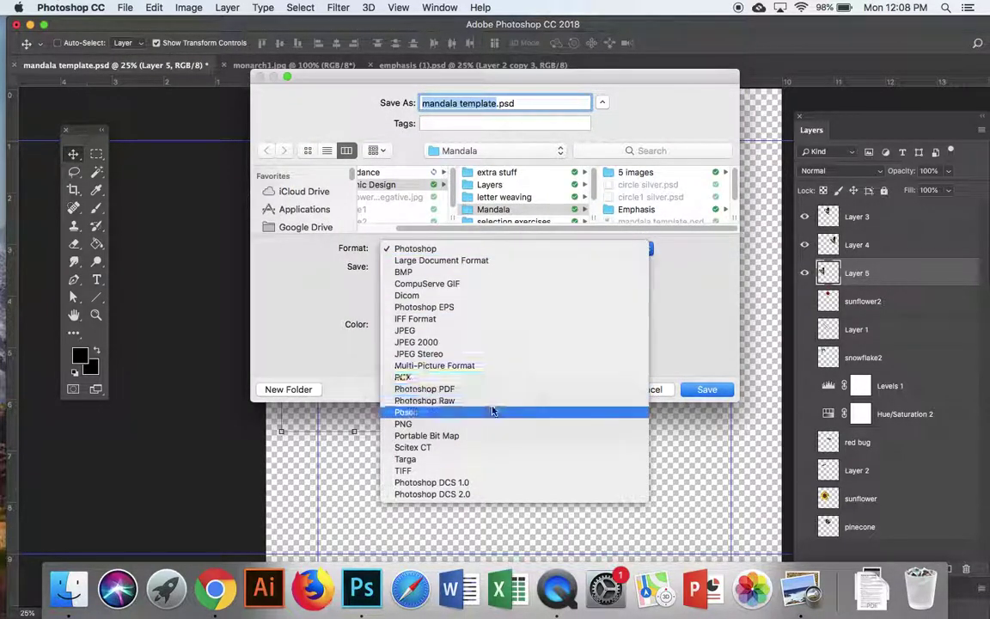
{"action": "left_click", "coordinate": [479, 425]}
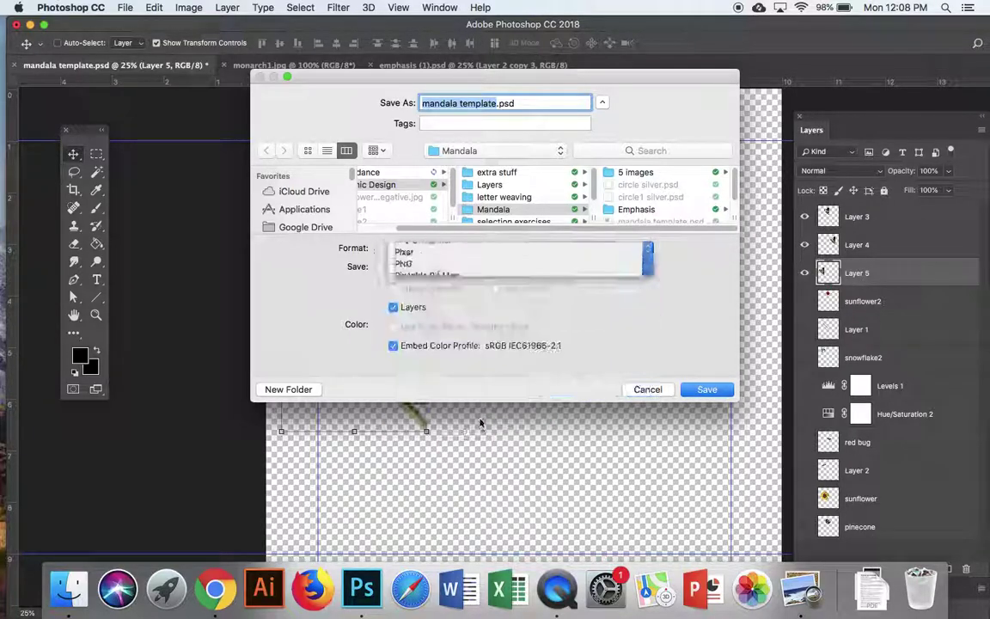
{"action": "left_click", "coordinate": [496, 103]}
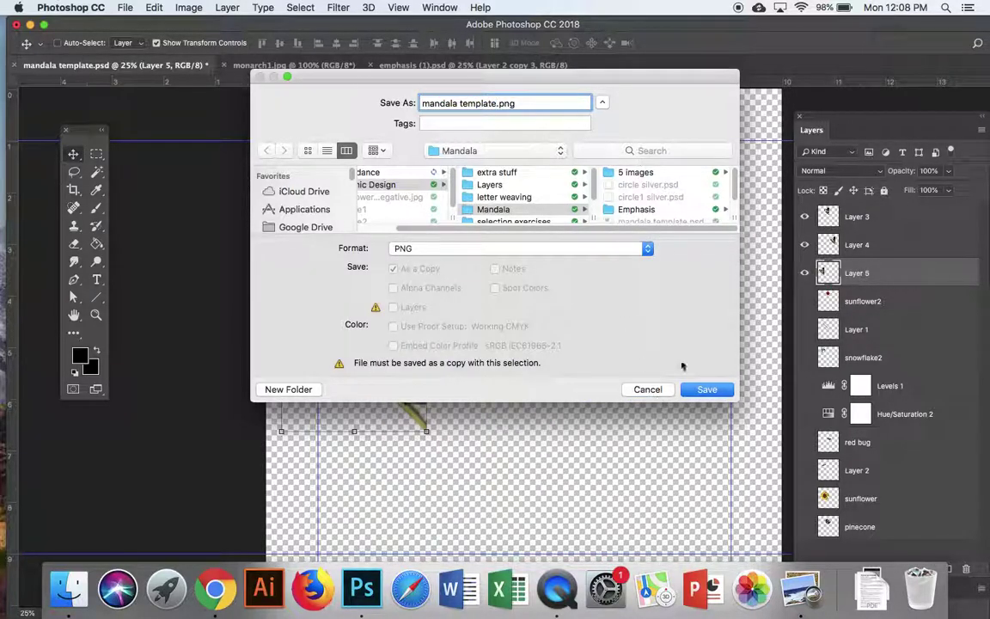